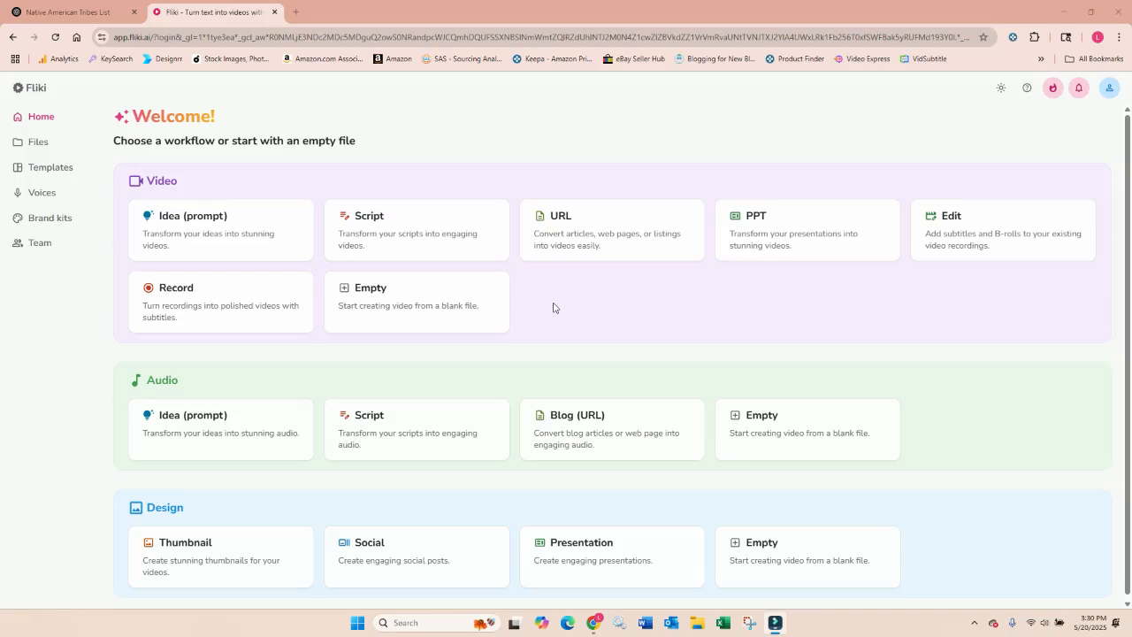
Step: Start a script-to-video project using the Crazy Horse script and review the script text to its end
left_click(429, 234)
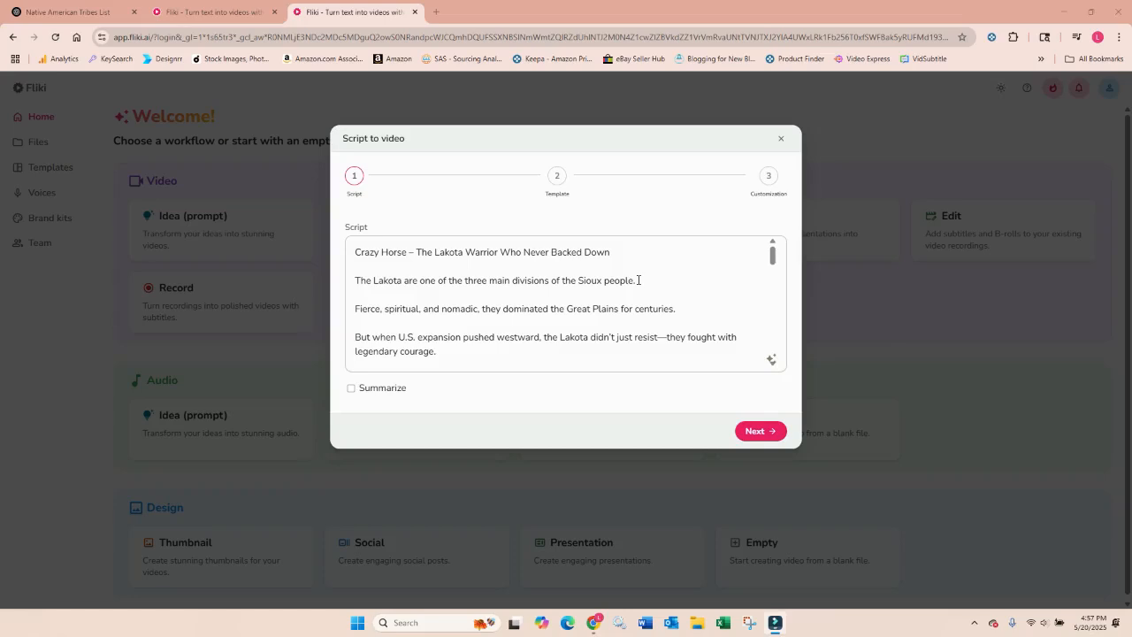
scroll(638, 279, "down", 15)
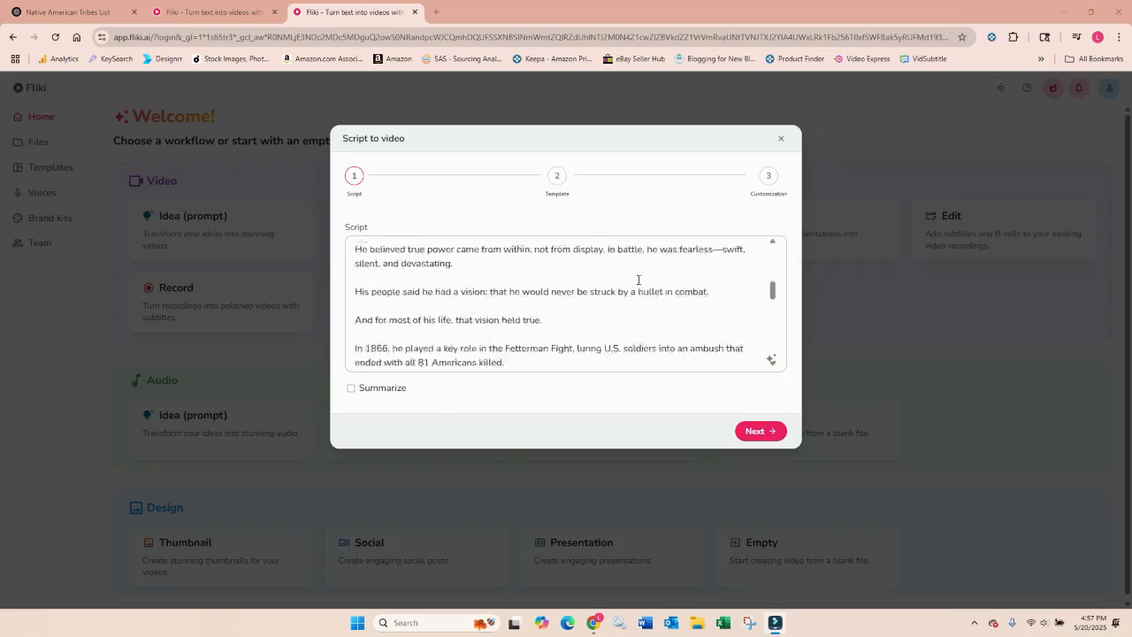
scroll(637, 279, "down", 8)
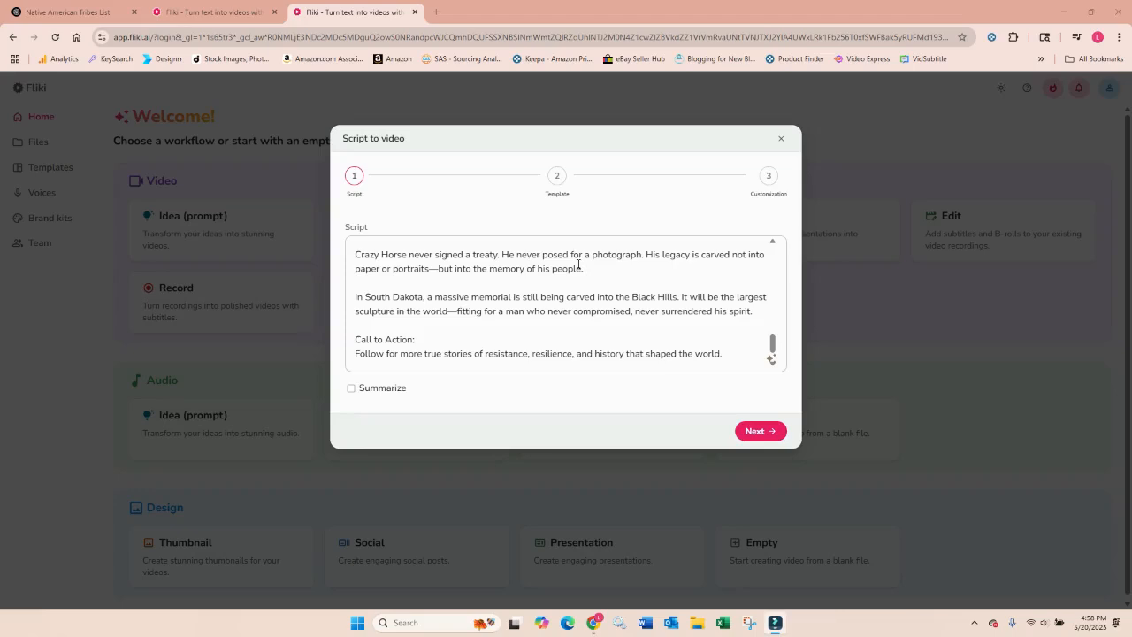
Step: Start a new paragraph after "He never posed for a photograph." and replace the dash after "portraits" with a line break
left_click(647, 256)
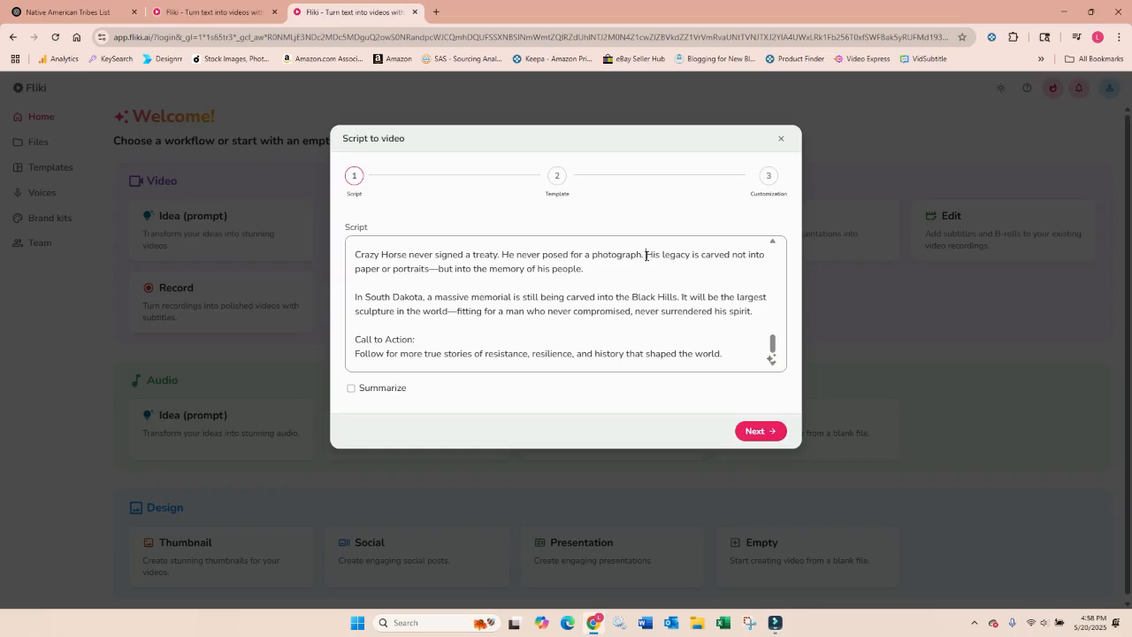
key("Return")
key("Return")
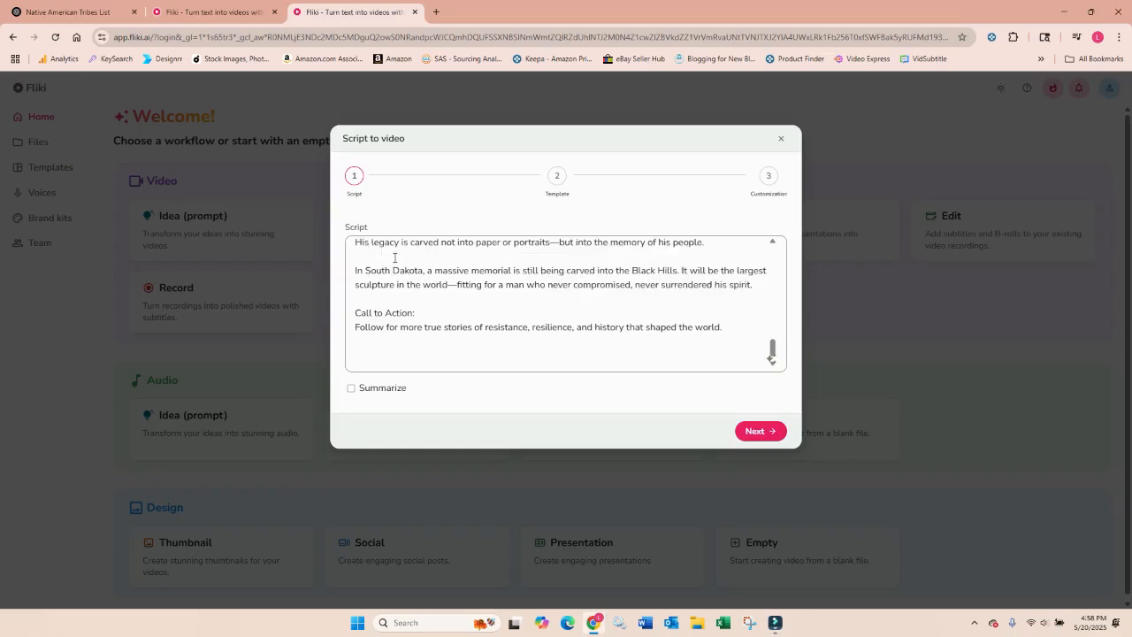
left_click(559, 244)
key("BackSpace")
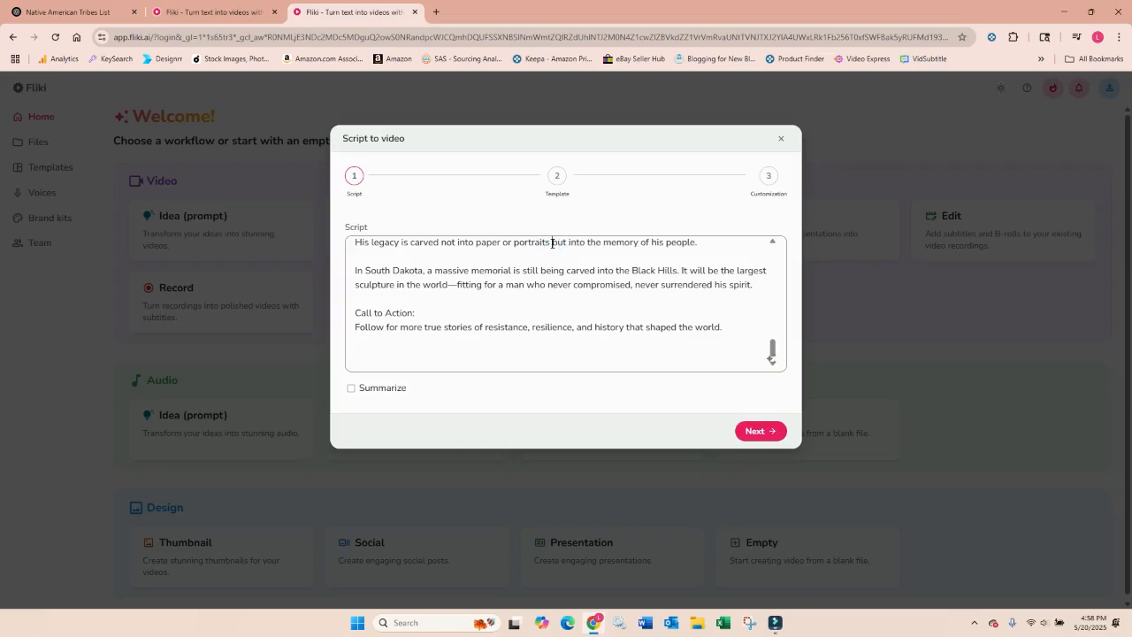
key("Return")
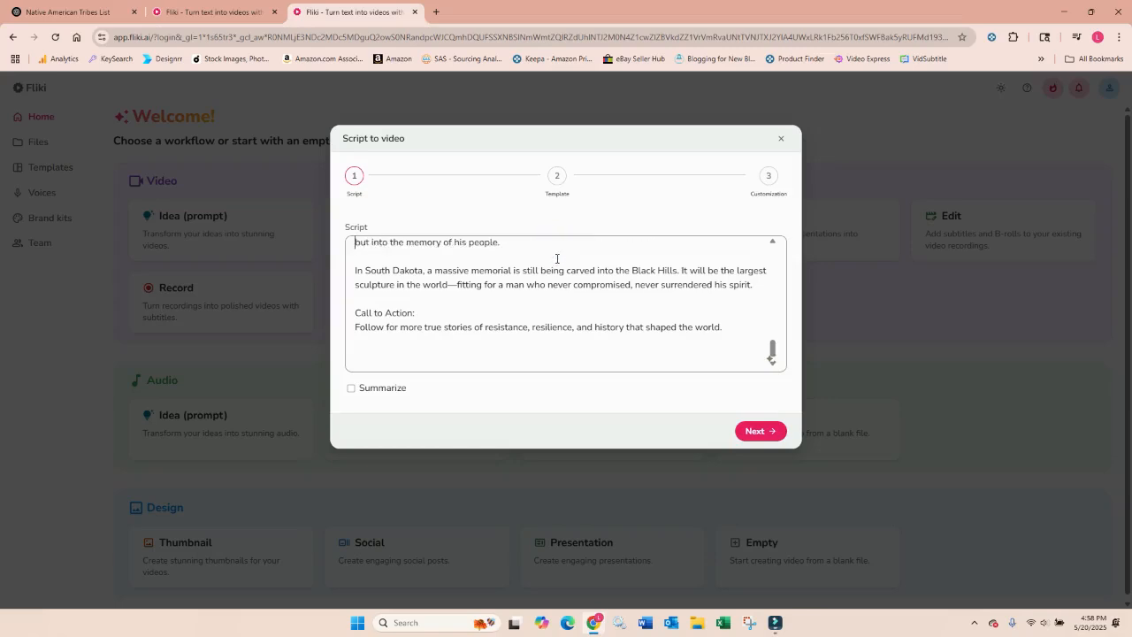
scroll(538, 247, "up", 1)
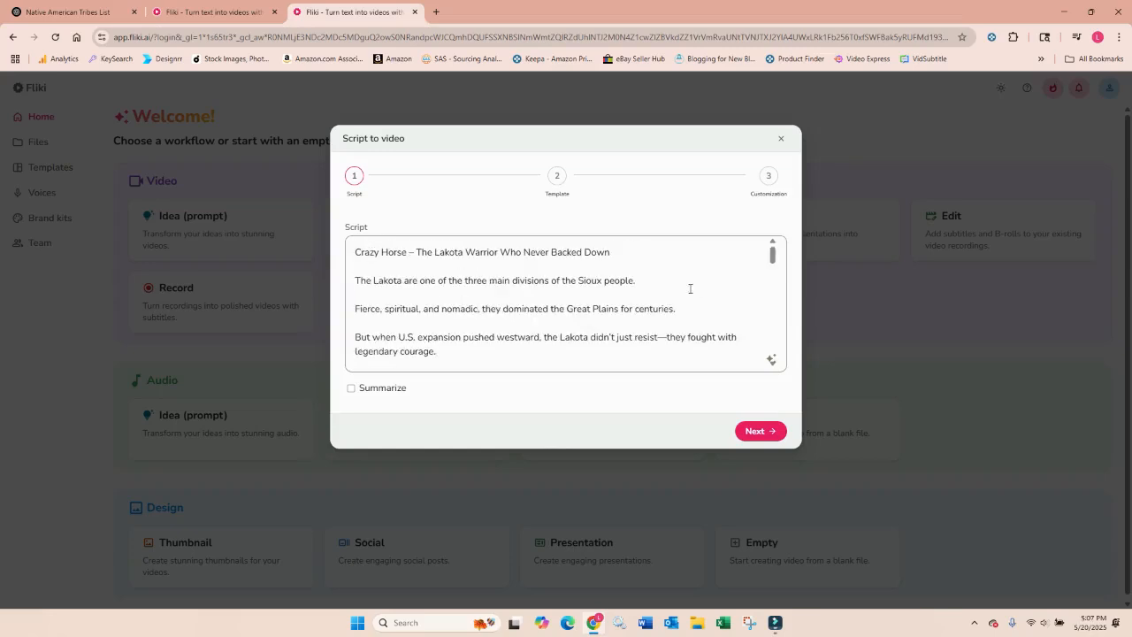
Step: Choose the 9:16 portrait size without a template and submit the video with Cinematic AI media and the Bruce voiceover
left_click(758, 431)
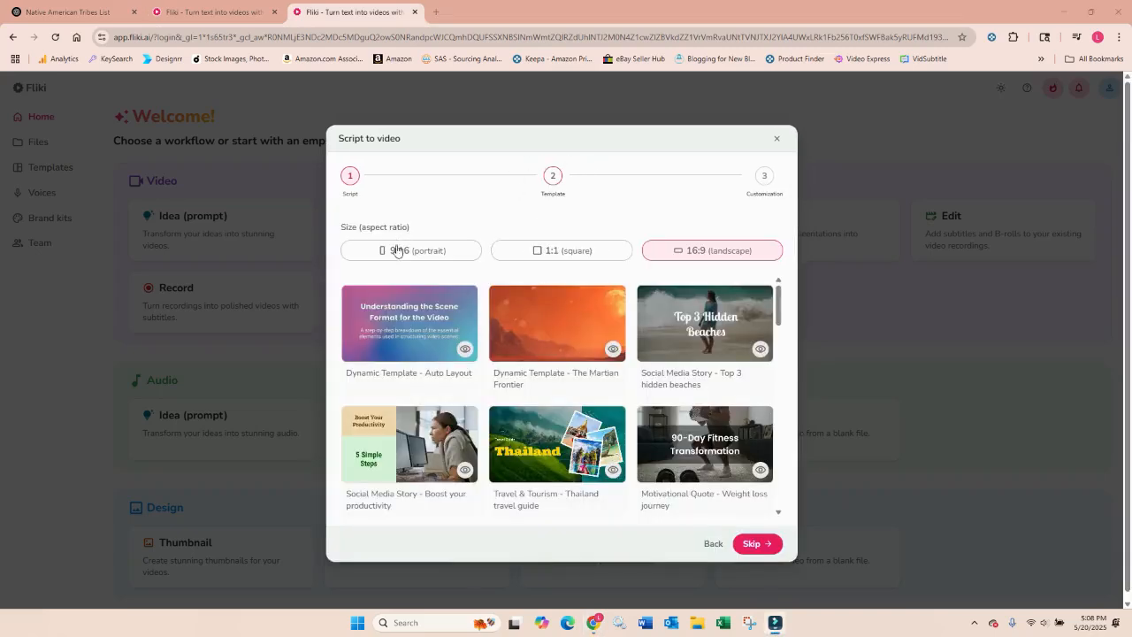
left_click(436, 252)
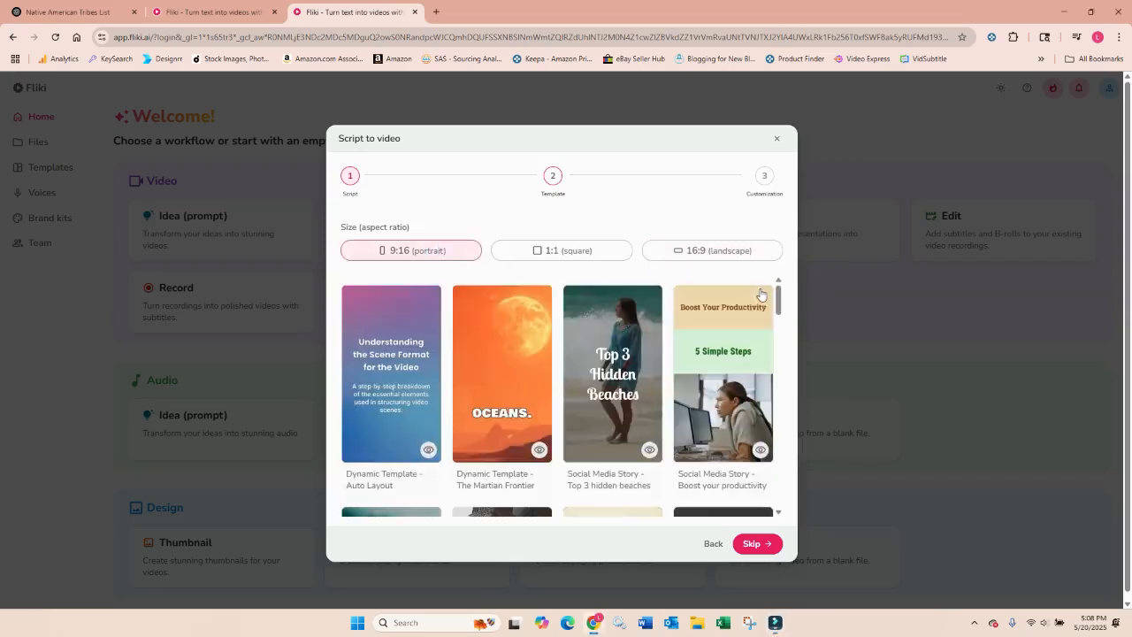
left_click(751, 544)
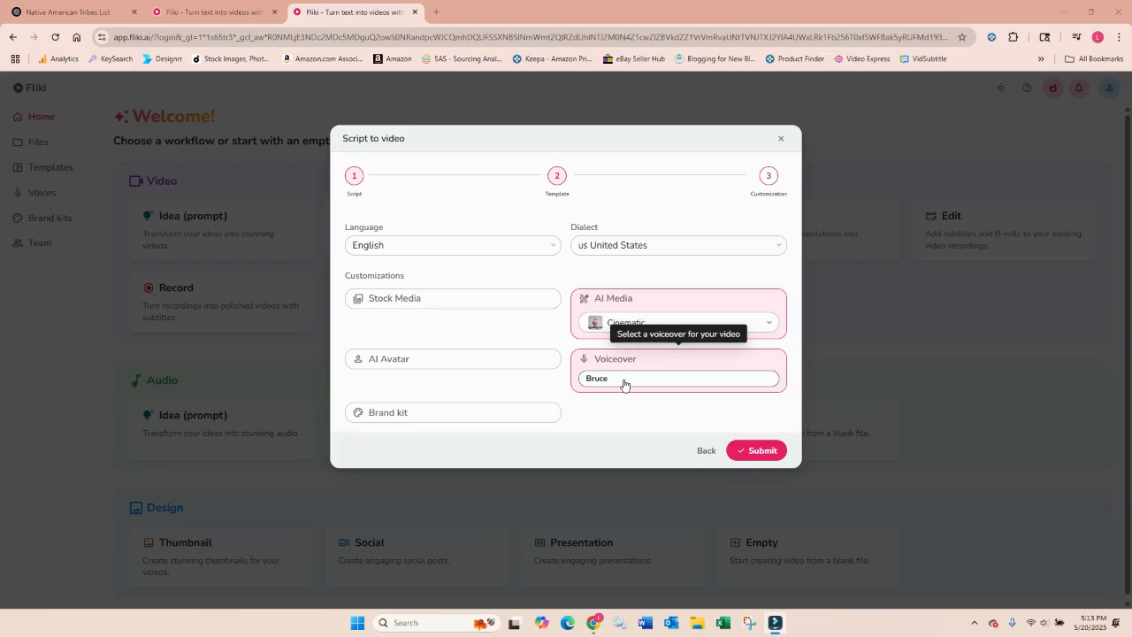
left_click(757, 451)
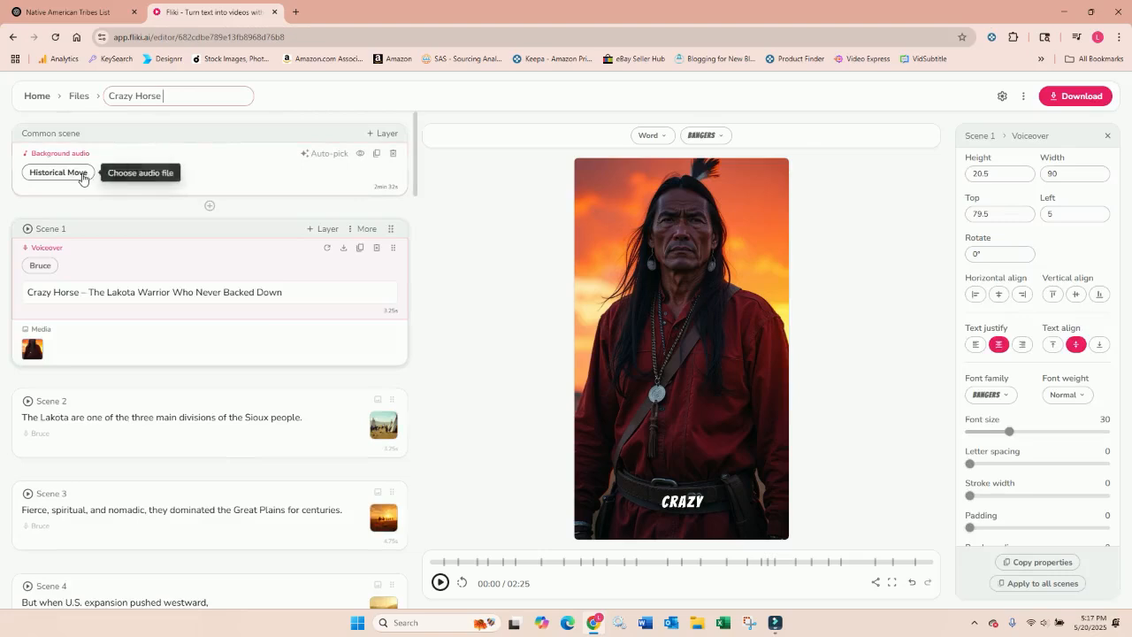
Step: Try adding a background audio layer to the common scene, previewing the stock tracks Overwhelmed and Mourning Sorrow and browsing sound effects
left_click(371, 135)
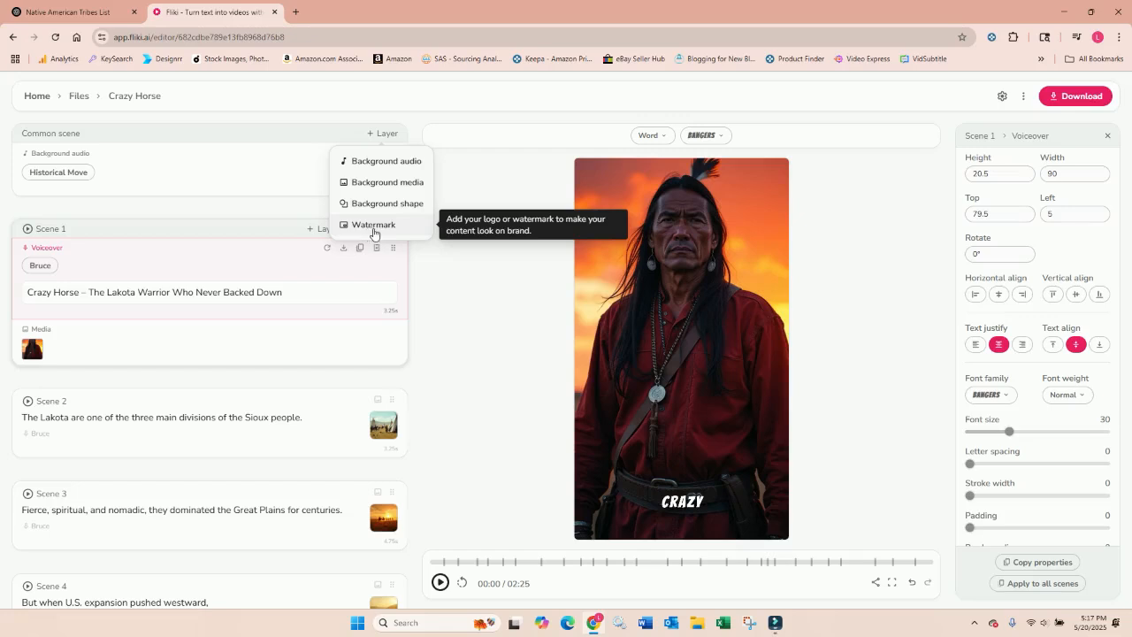
left_click(381, 168)
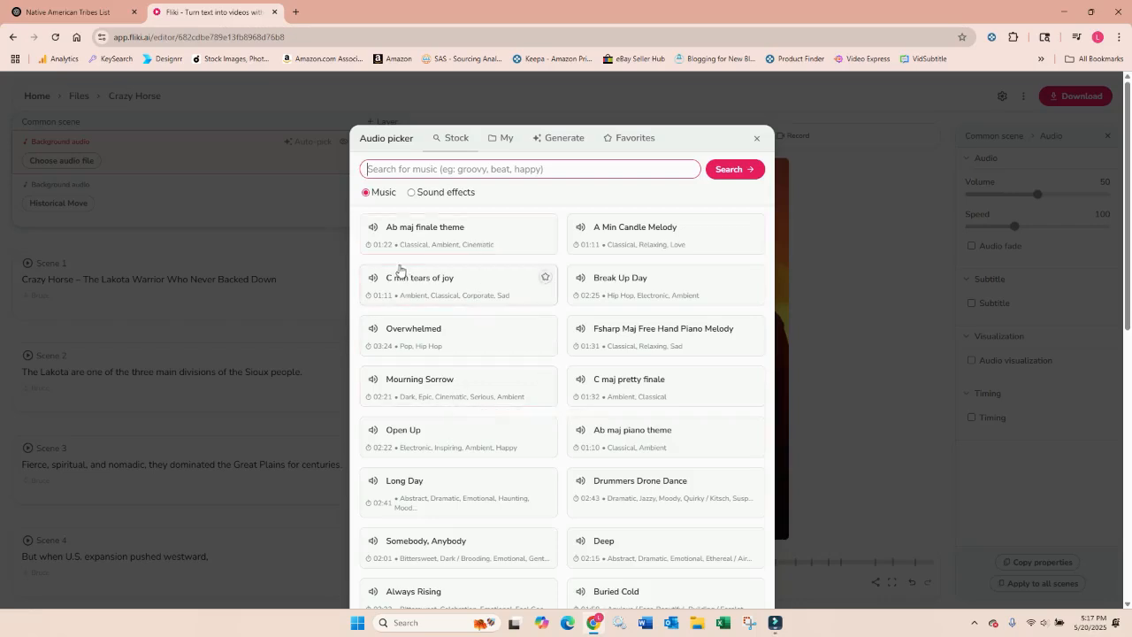
left_click(372, 330)
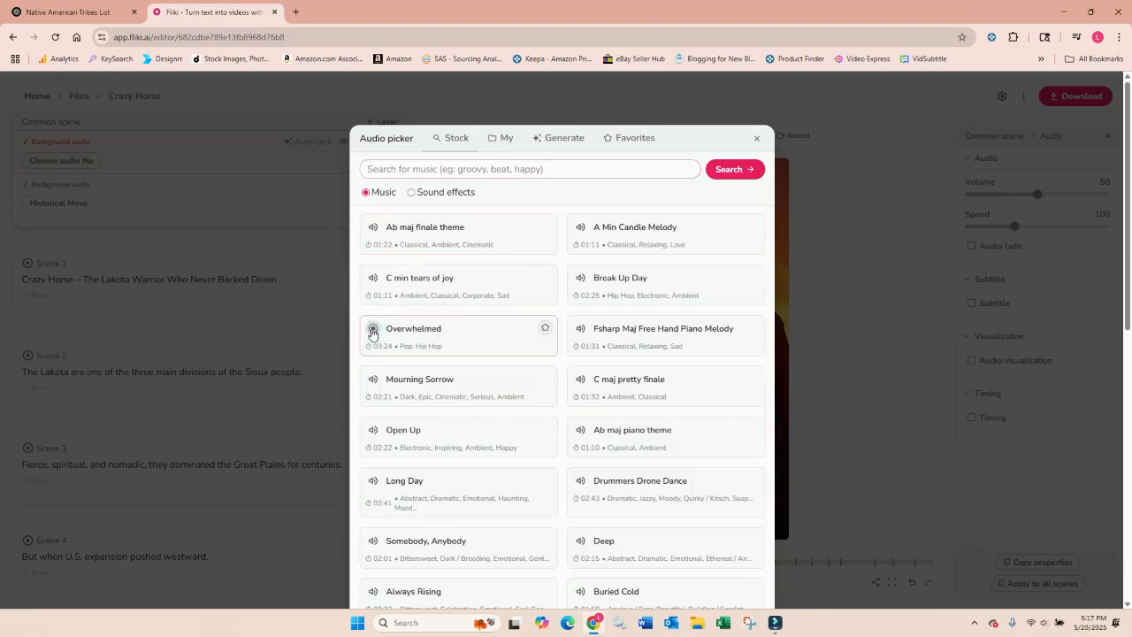
left_click(372, 382)
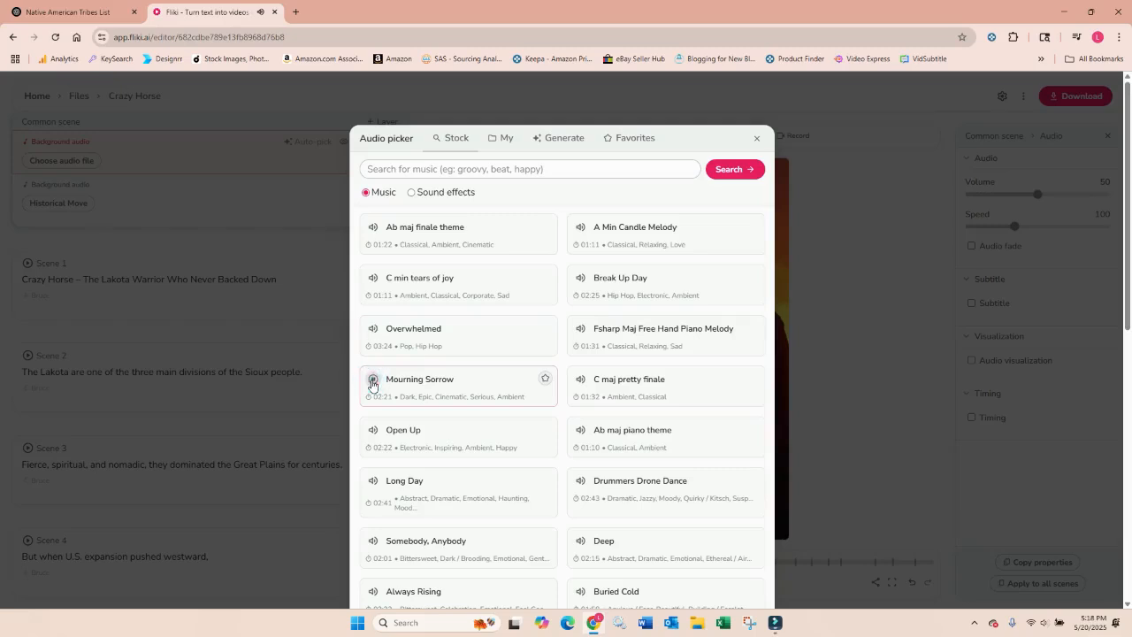
left_click(412, 194)
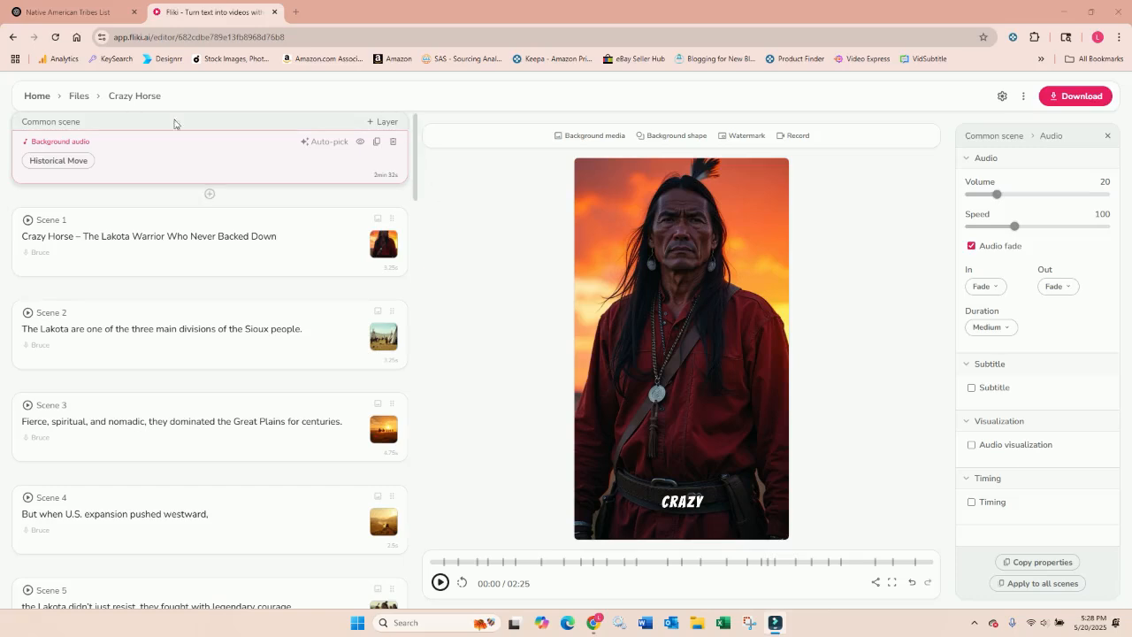
left_click(369, 123)
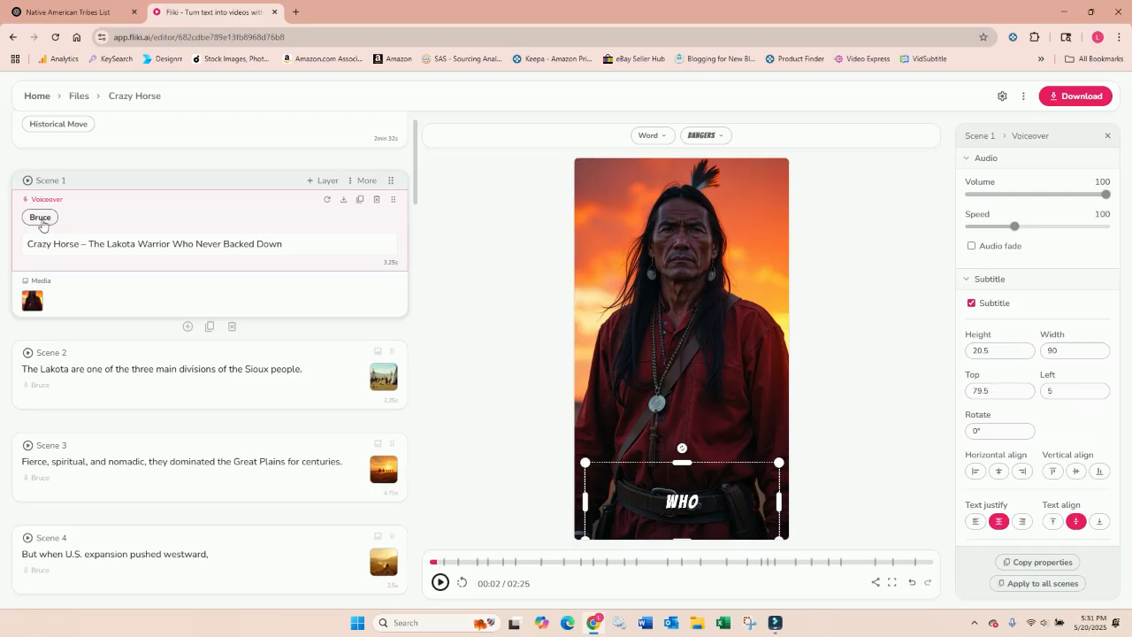
Step: Browse the voices available for the Scene 1 voiceover and preview Alice, Hannah, Genevieve and Connor
left_click(40, 219)
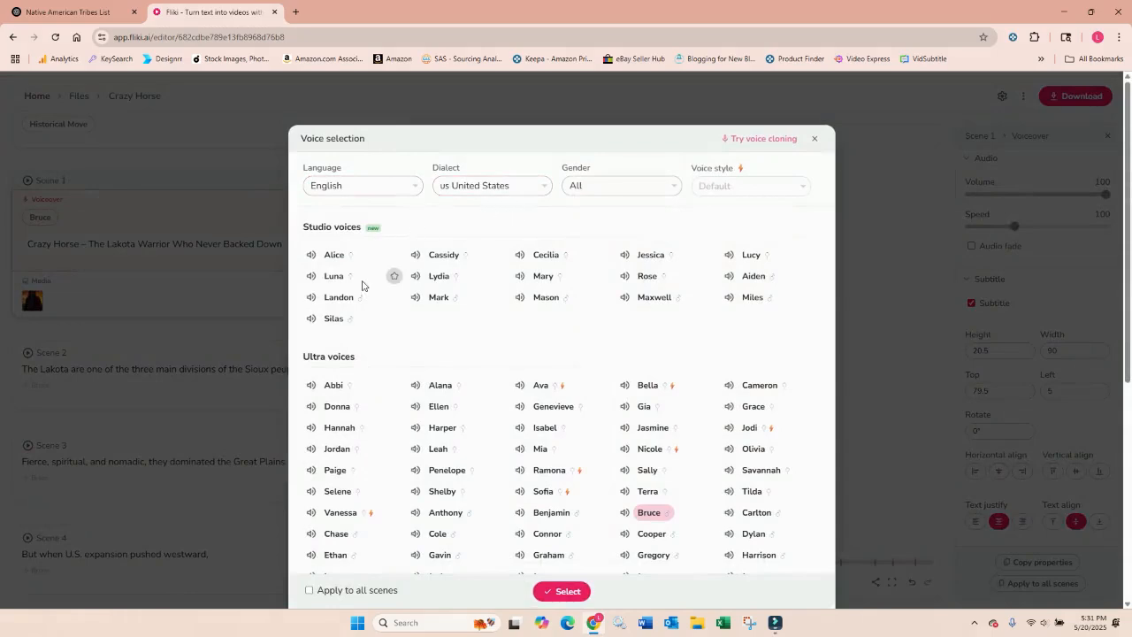
scroll(360, 286, "down", 4)
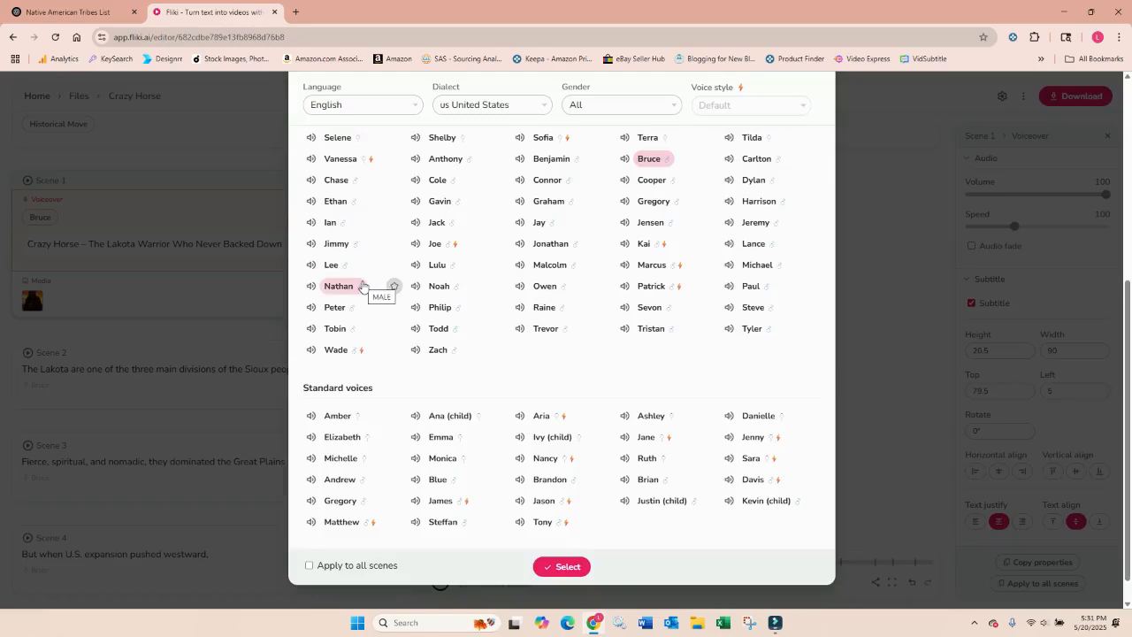
scroll(362, 286, "up", 4)
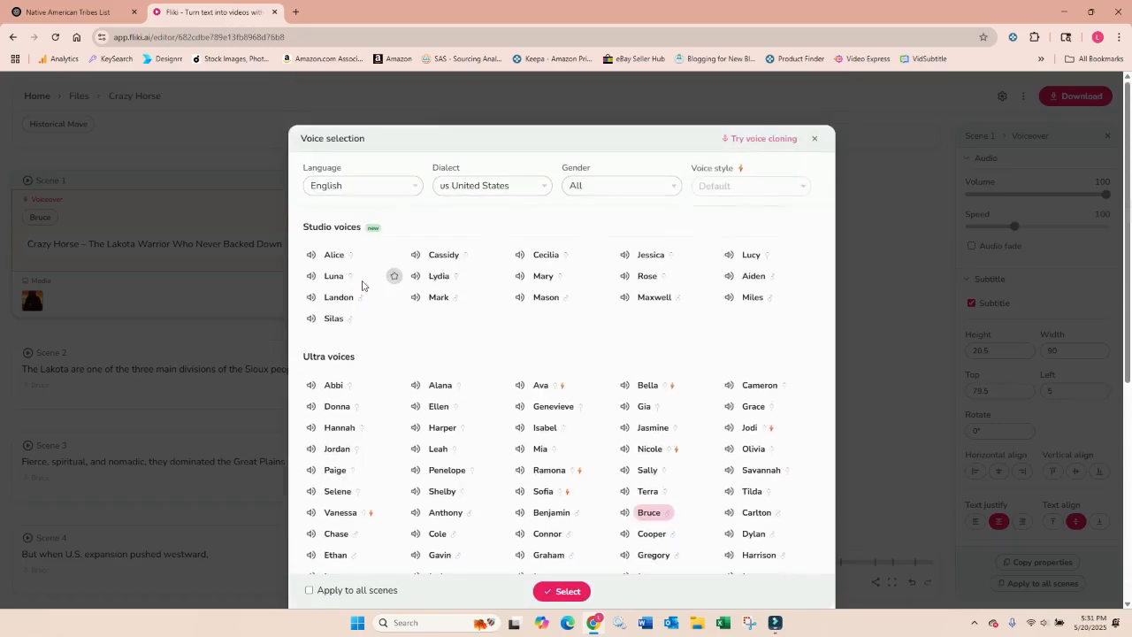
scroll(364, 250, "down", 5)
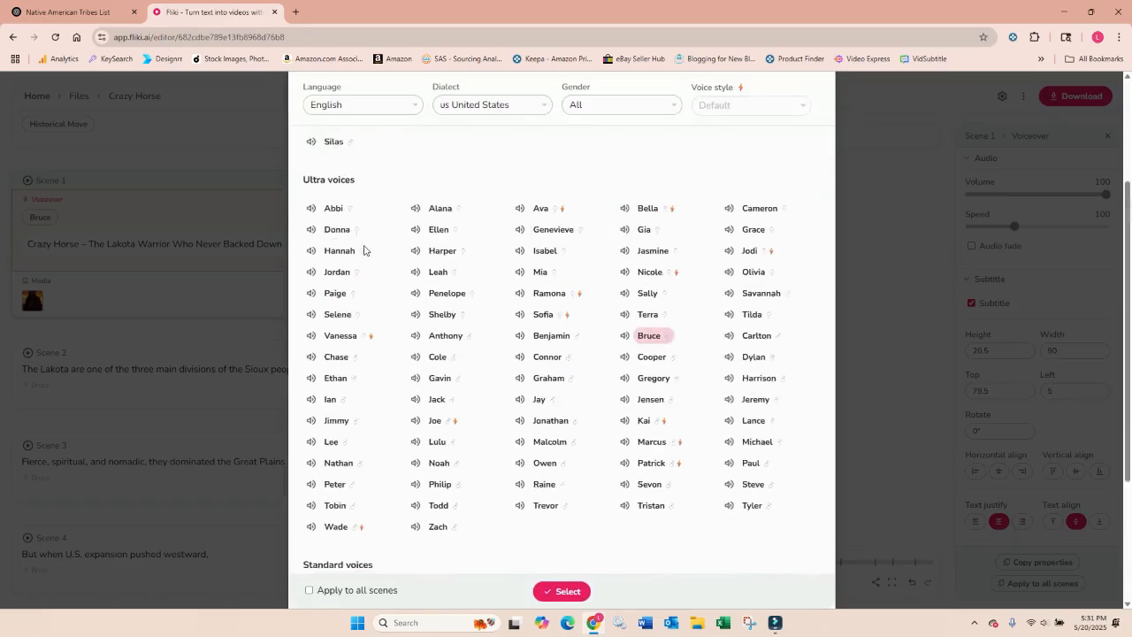
scroll(383, 419, "up", 5)
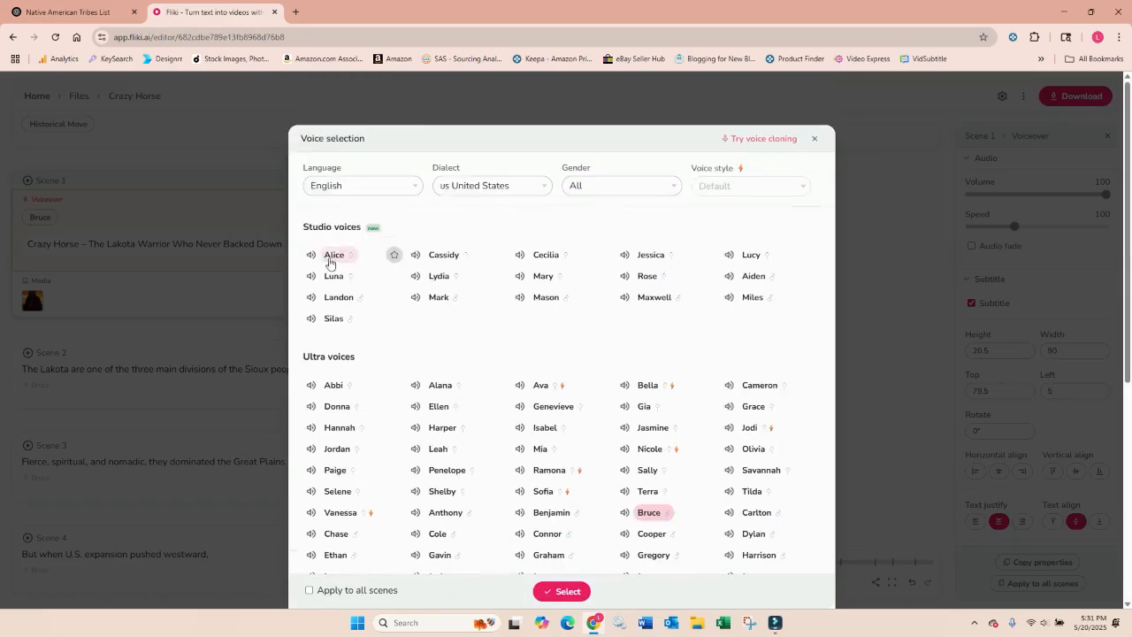
left_click(312, 257)
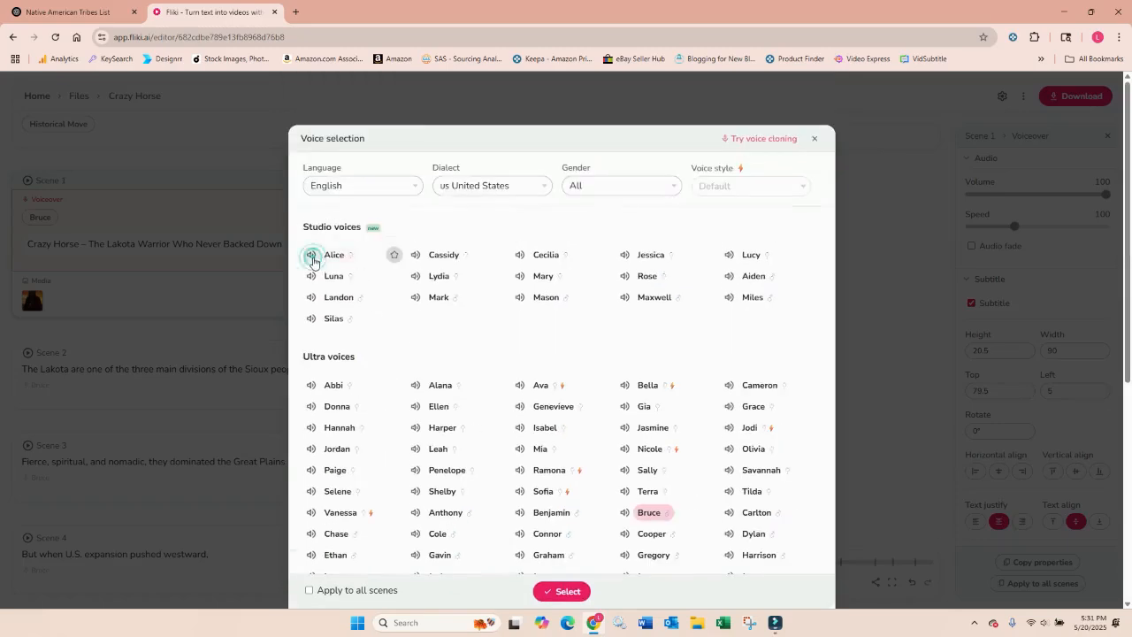
left_click(311, 428)
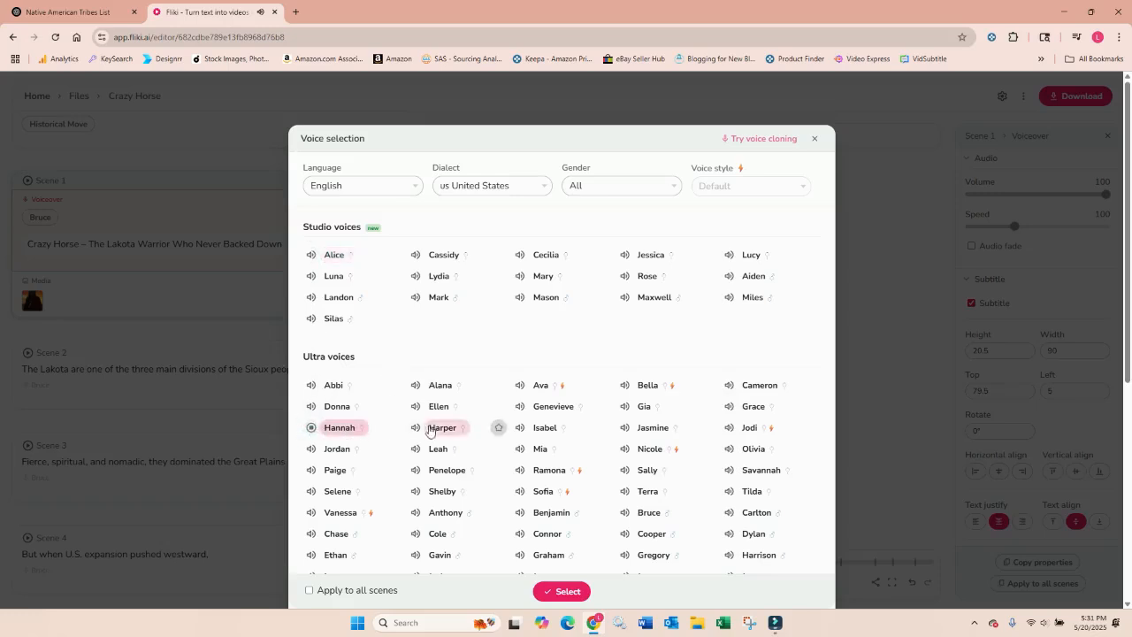
left_click(520, 407)
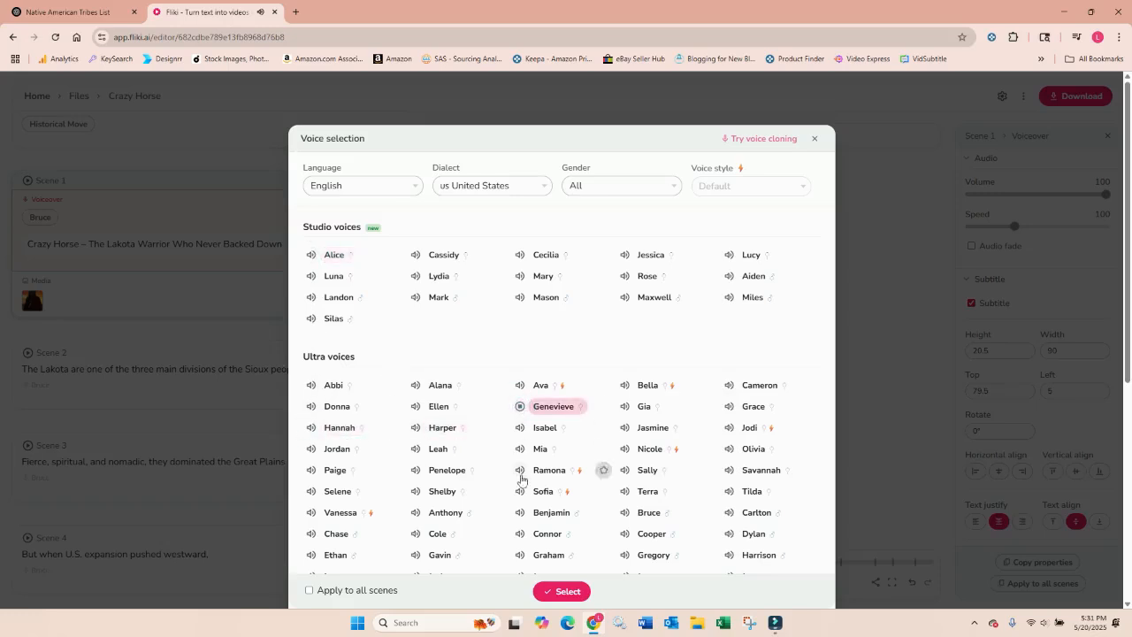
left_click(520, 535)
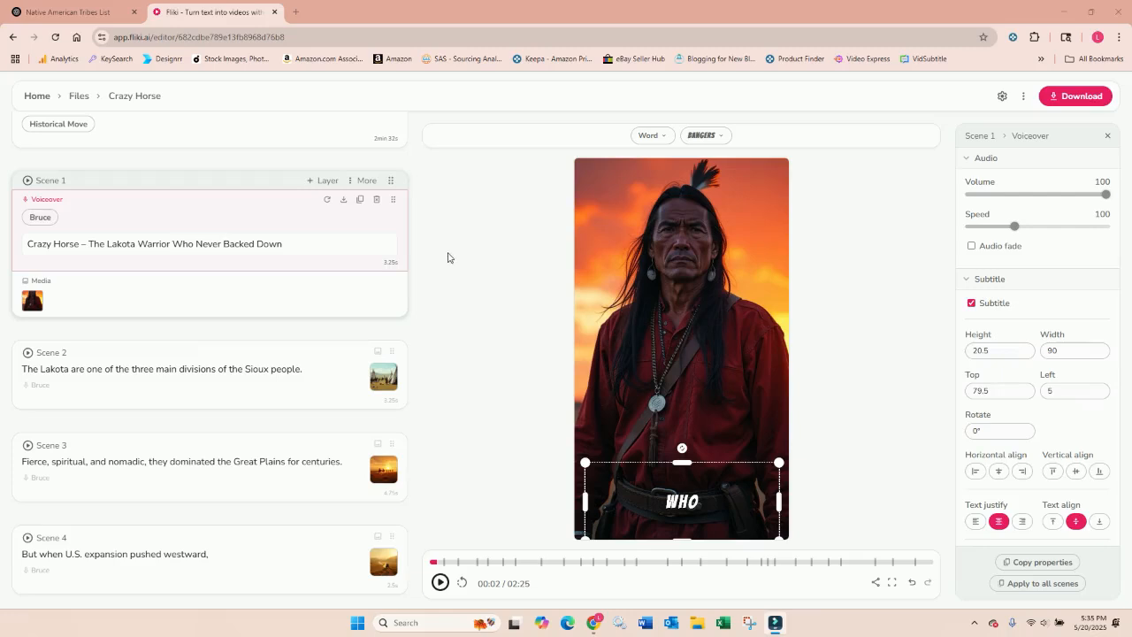
Step: Insert a blank scene after Scene 1 and delete it again
mouse_move(210, 326)
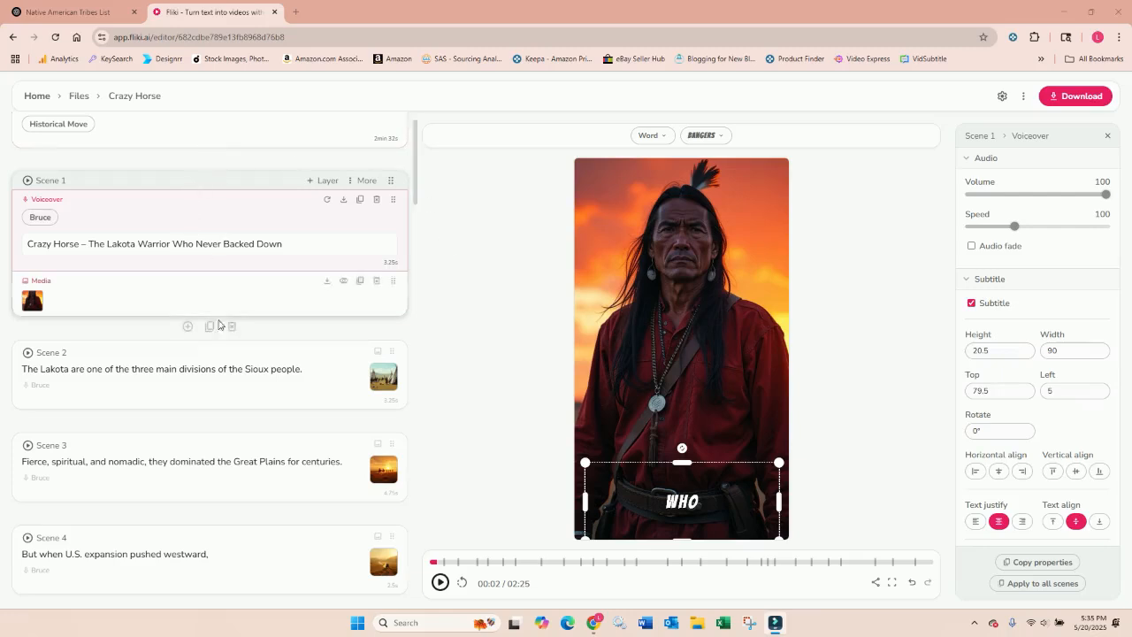
left_click(187, 326)
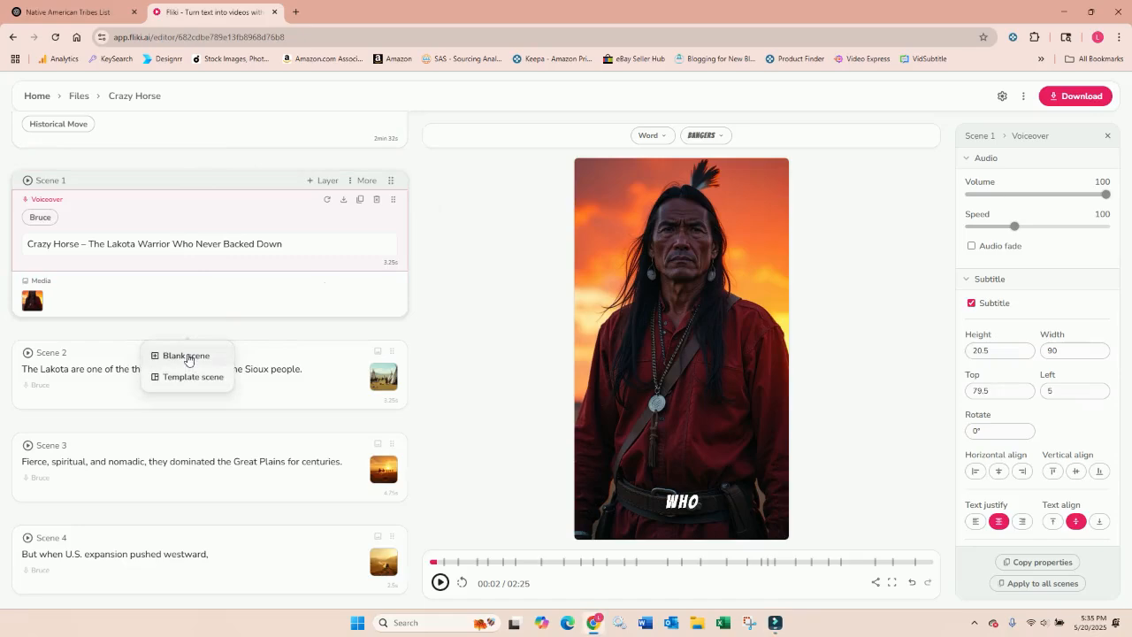
left_click(186, 356)
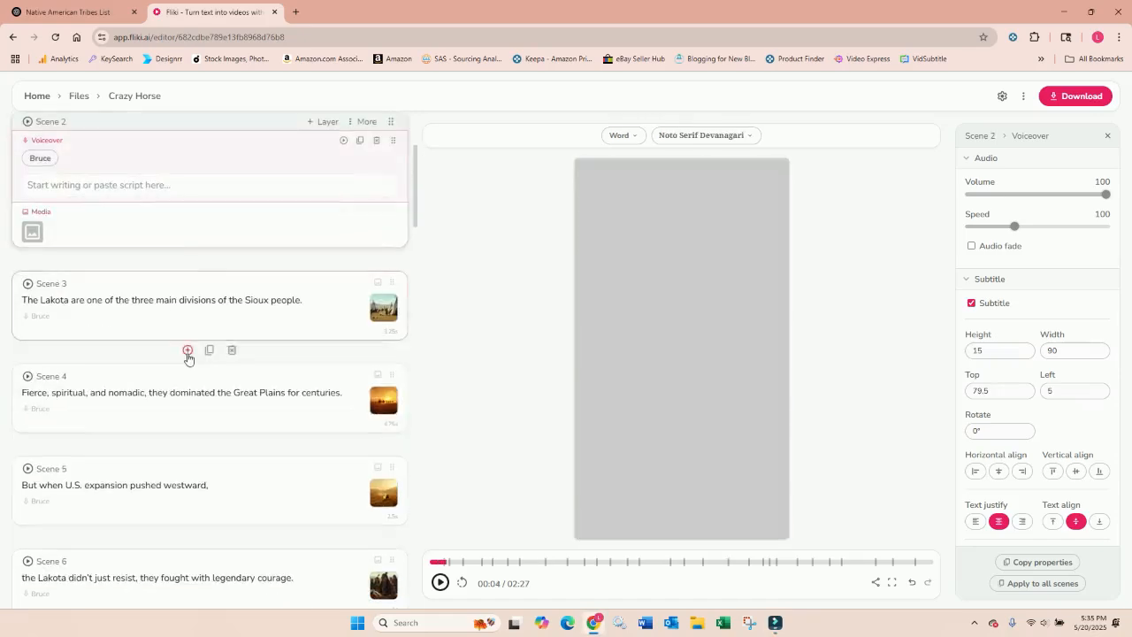
scroll(121, 217, "up", 2)
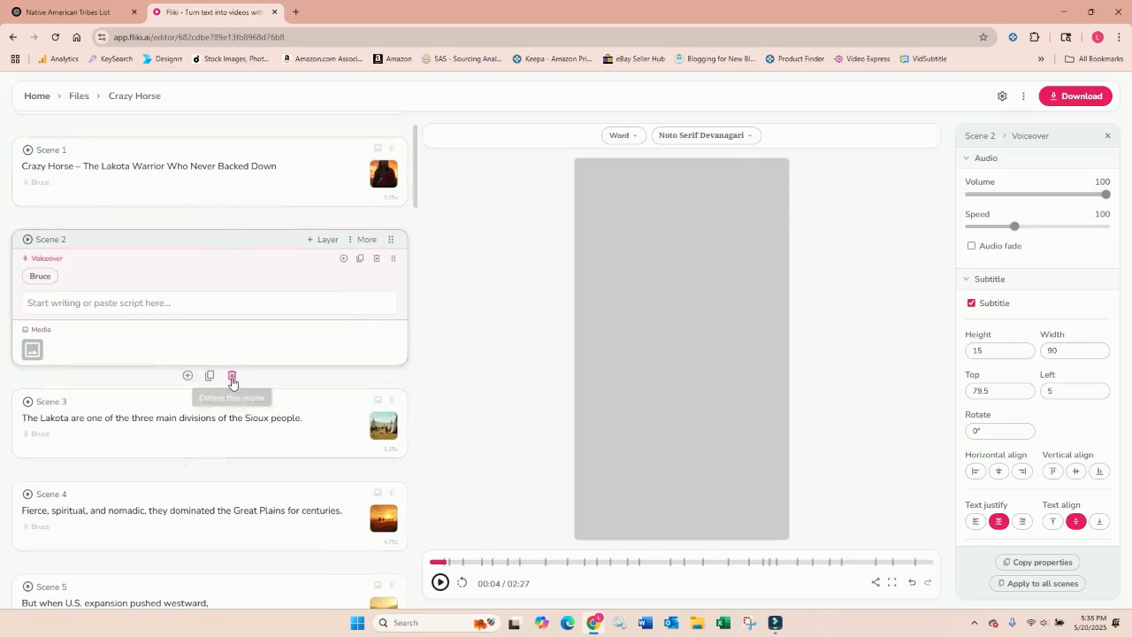
left_click(231, 380)
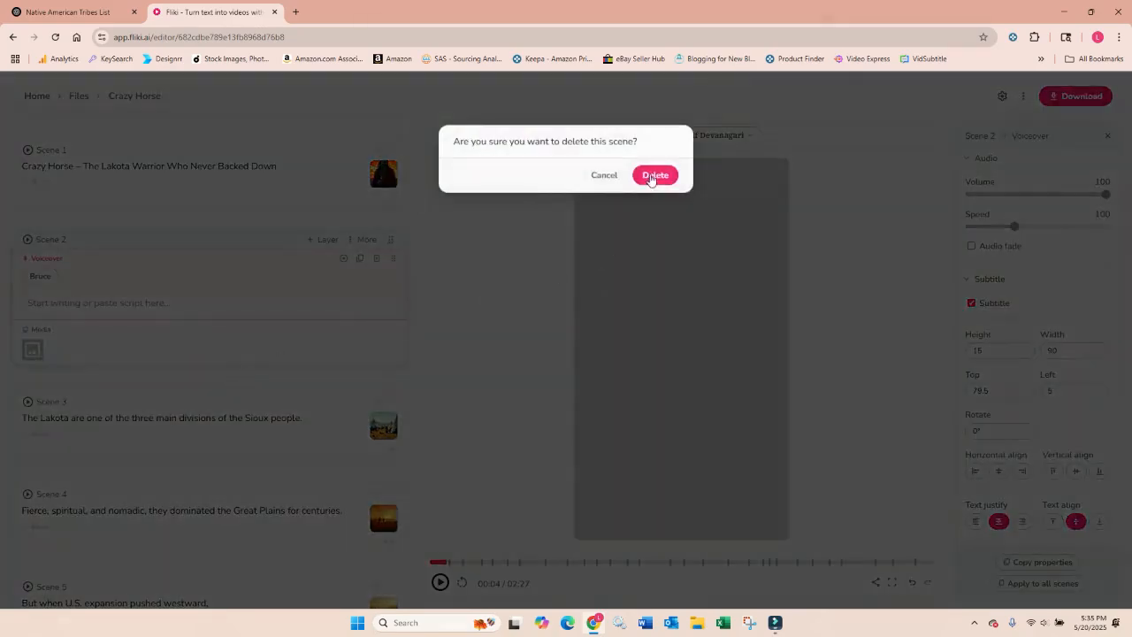
left_click(654, 175)
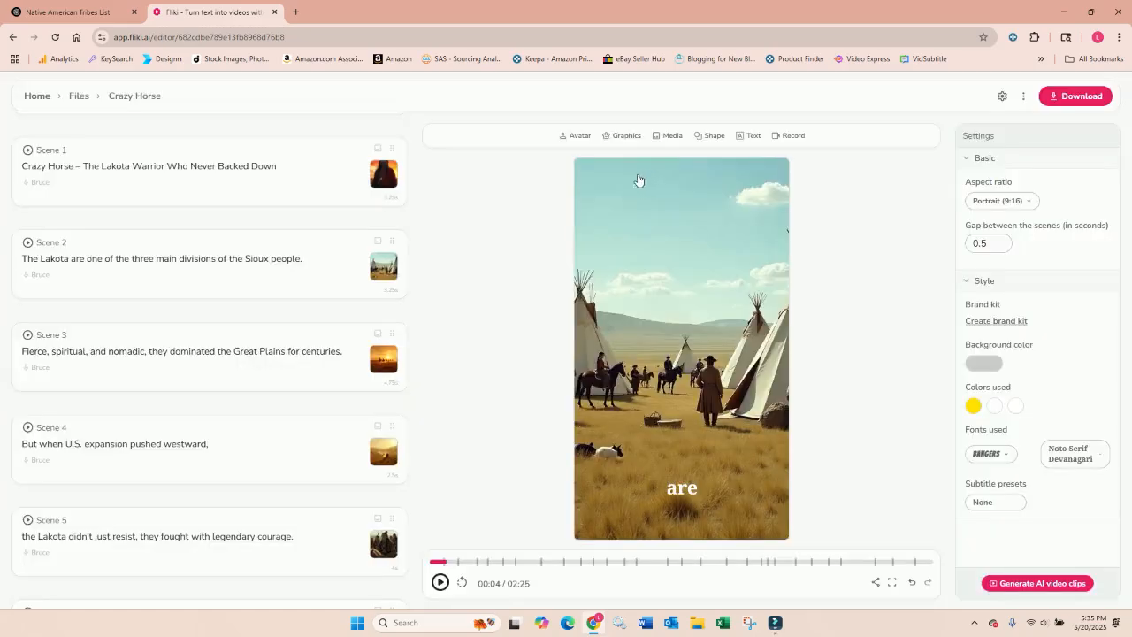
Step: Look through the templates offered for a new scene after Scene 1, without choosing one
left_click(188, 216)
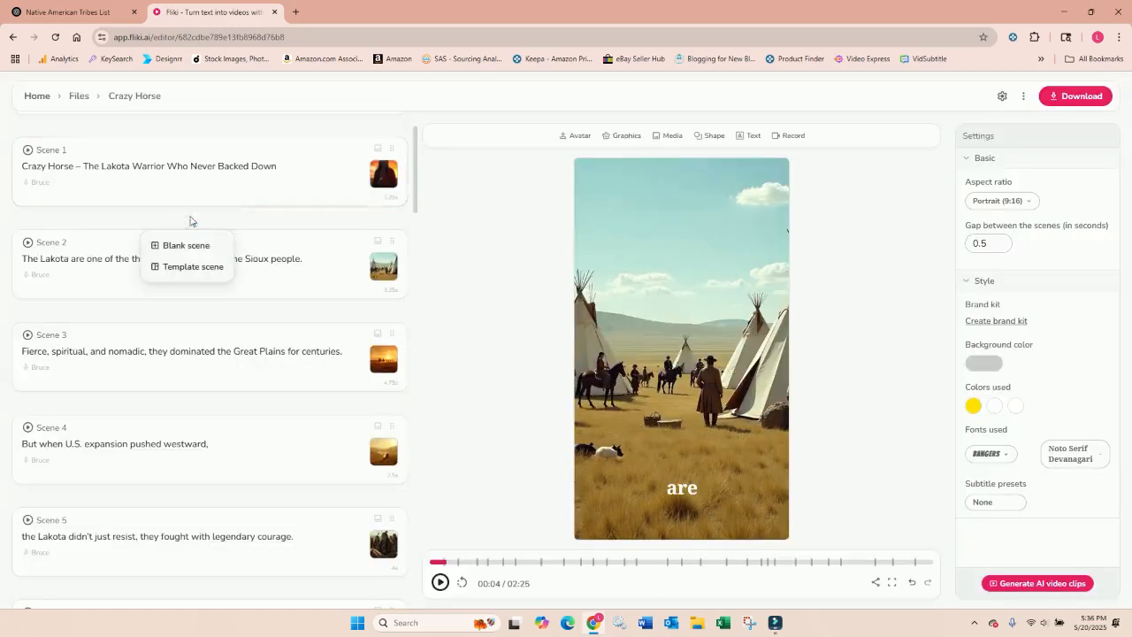
left_click(189, 267)
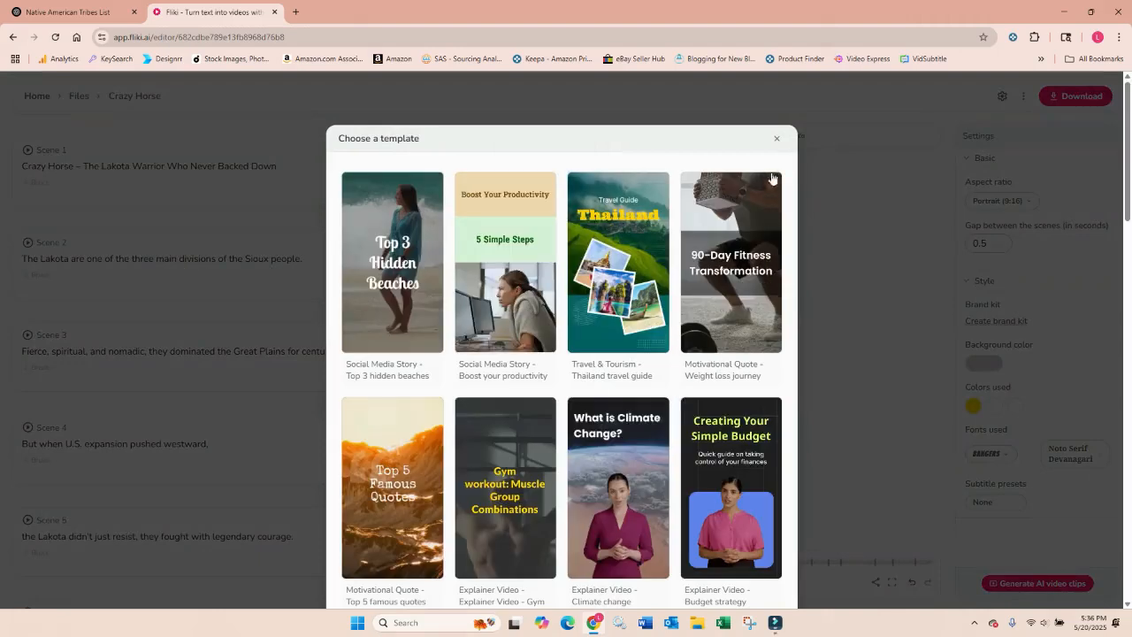
left_click(775, 140)
Step: Try moving Scene 1 further down the scene order
scroll(287, 173, "up", 1)
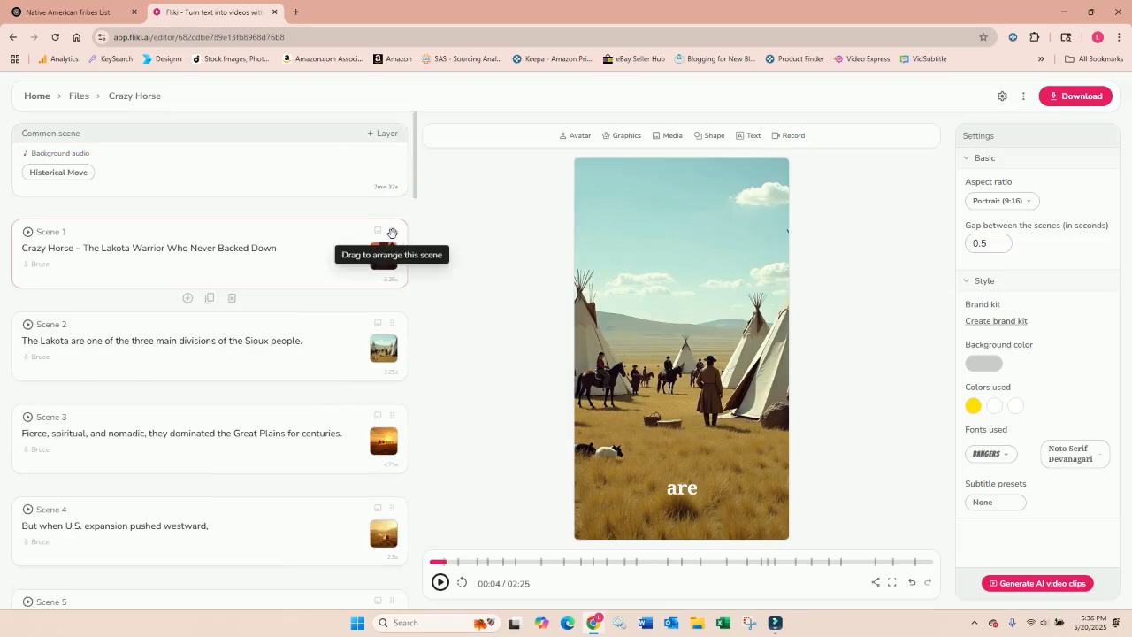
left_click_drag(392, 232, 384, 419)
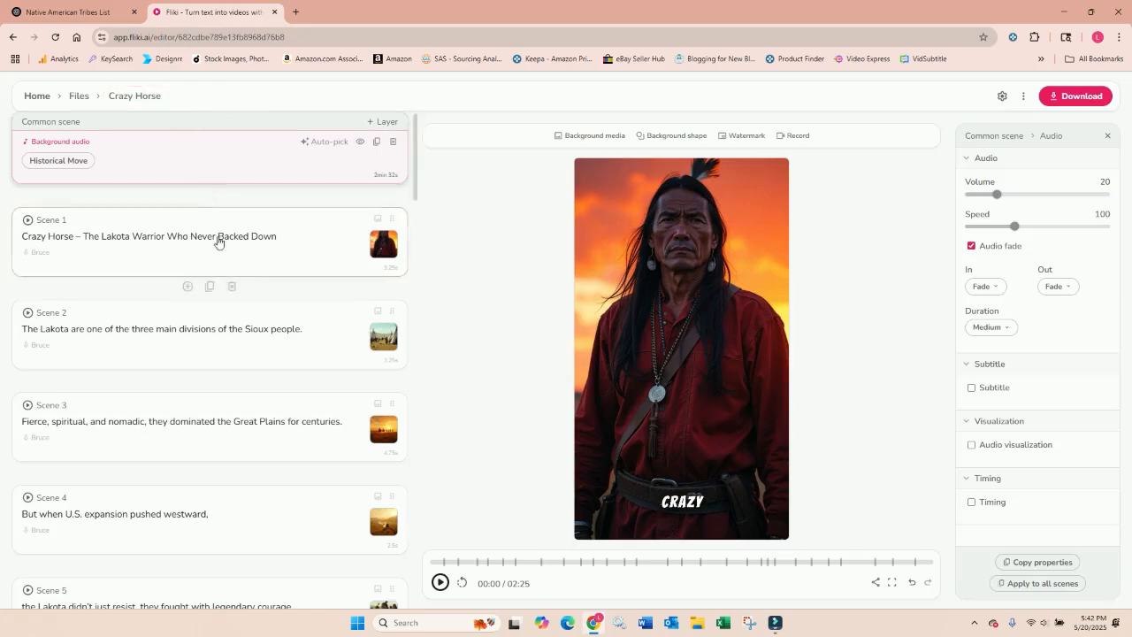
Step: Rename the file to the Scene 1 voiceover text, "Crazy Horse – The Lakota Warrior Who Never Backed Down"
left_click(271, 237)
left_click_drag(292, 184, 18, 197)
right_click(180, 186)
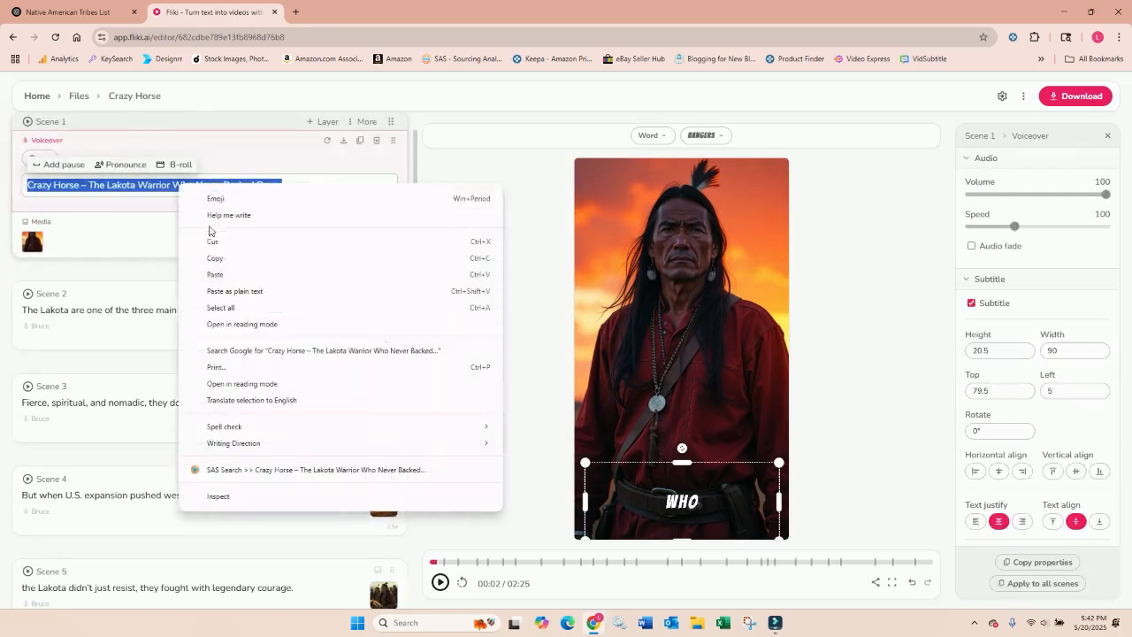
left_click(212, 256)
left_click(170, 99)
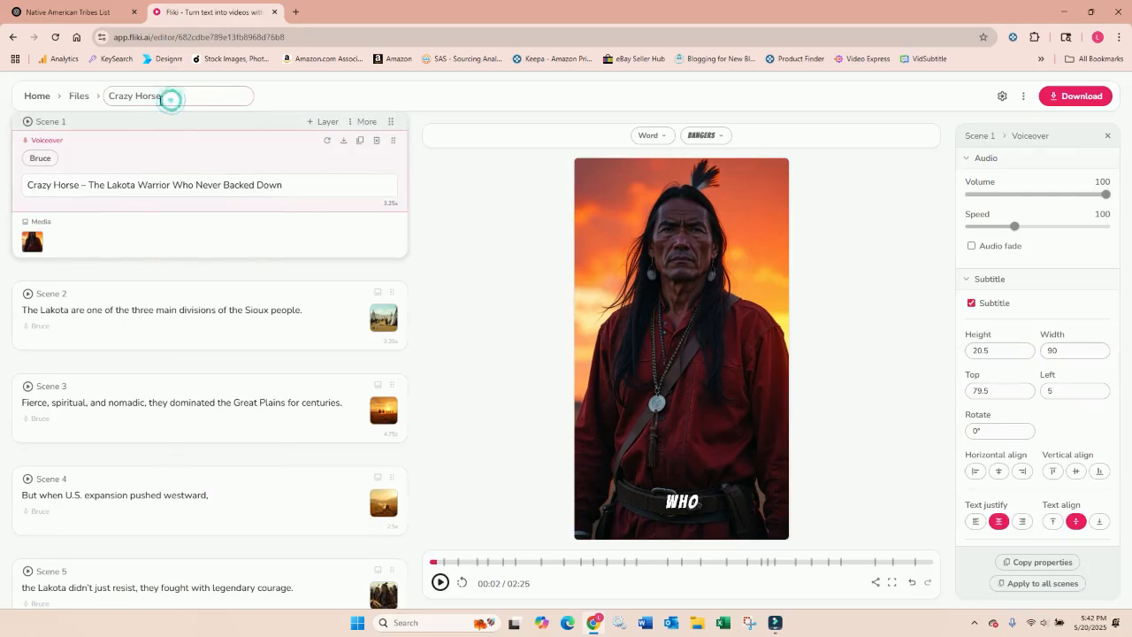
left_click_drag(170, 99, 100, 100)
key("BackSpace")
right_click(115, 99)
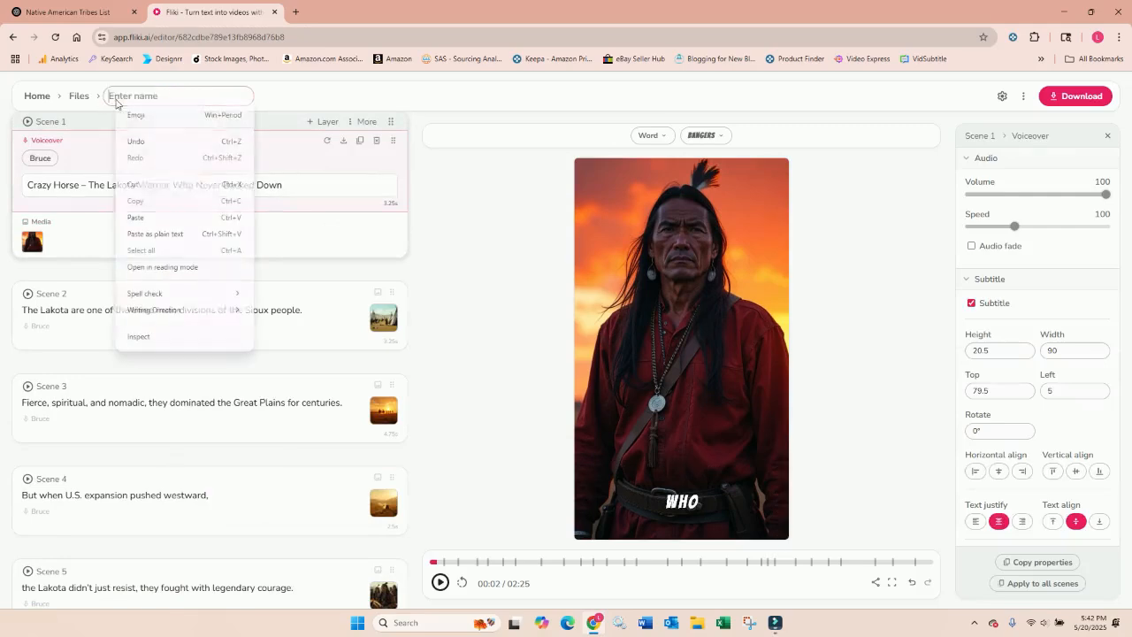
left_click(142, 216)
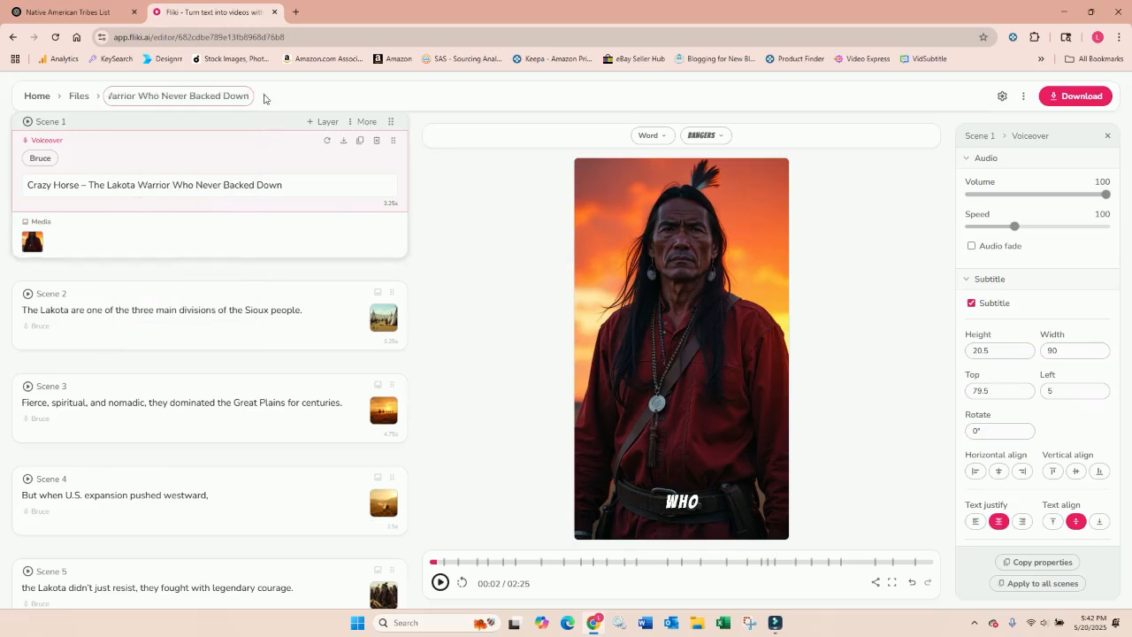
left_click(271, 88)
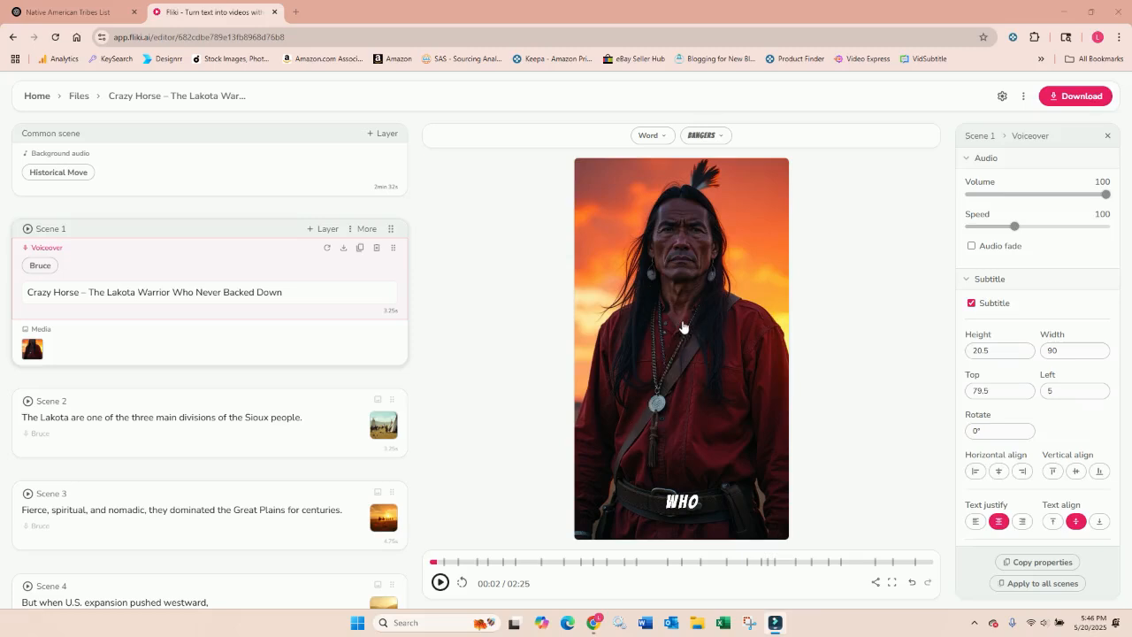
Step: Add a text layer to Scene 1 reading "Crazy Horse – The Lakota Warrior Who Never Backed Down", copied from its voiceover
left_click(321, 229)
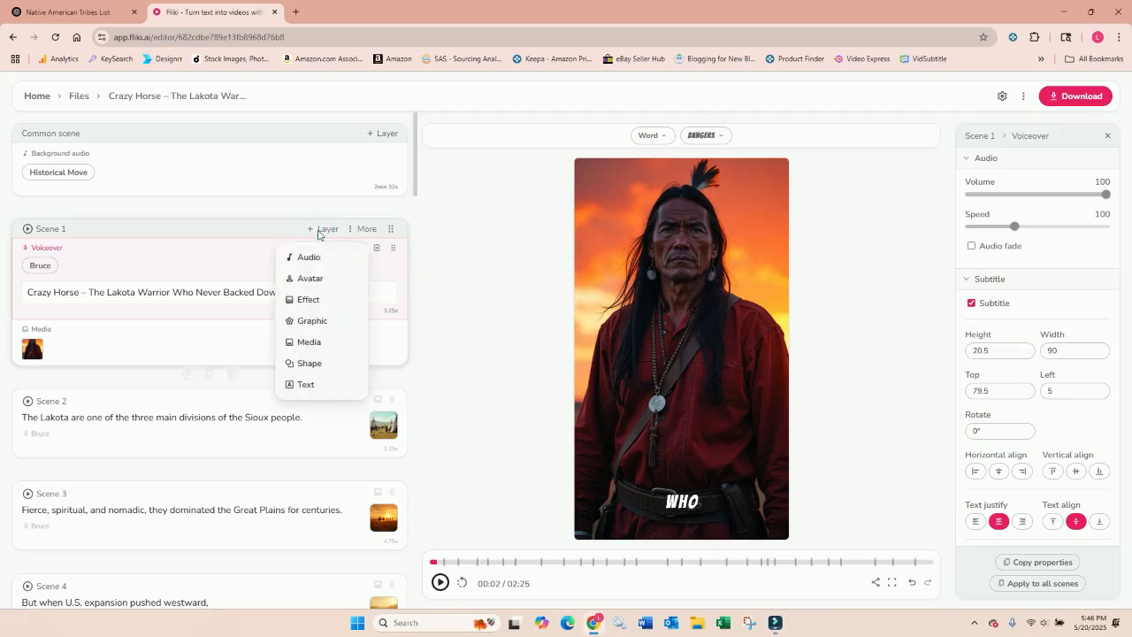
left_click(308, 388)
left_click_drag(285, 233, 24, 231)
right_click(160, 236)
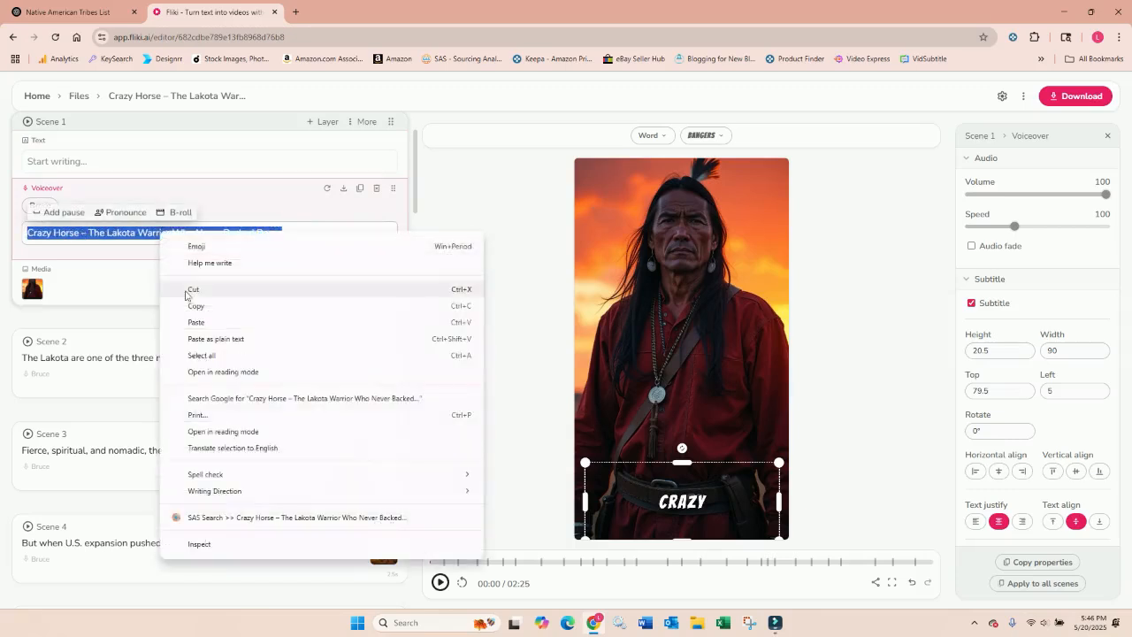
left_click(186, 309)
left_click(112, 159)
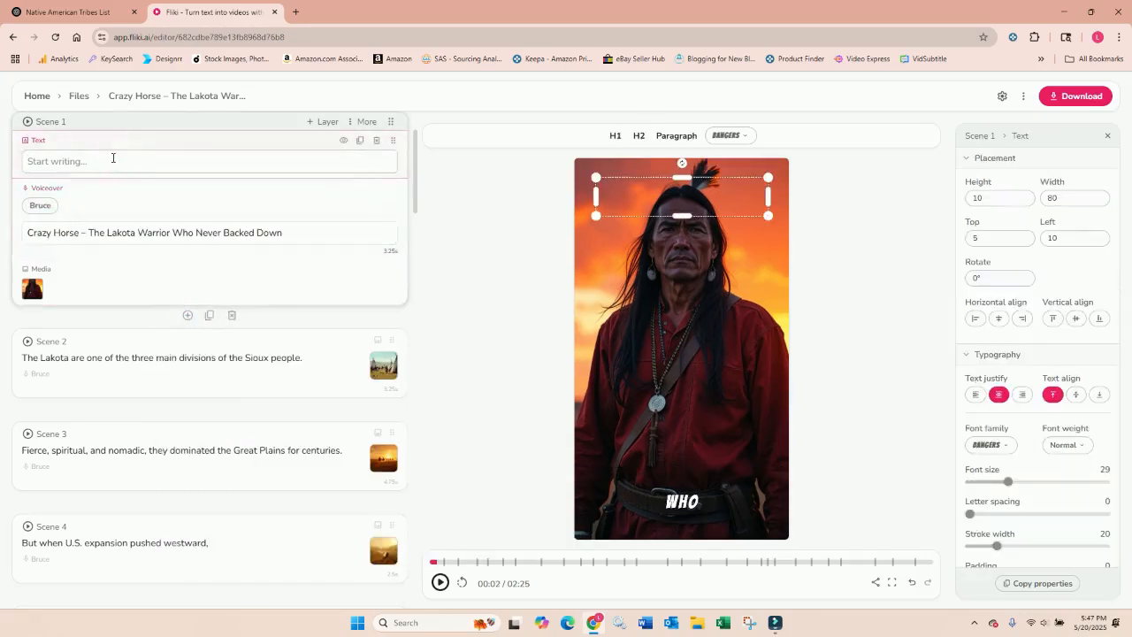
right_click(112, 158)
left_click(132, 293)
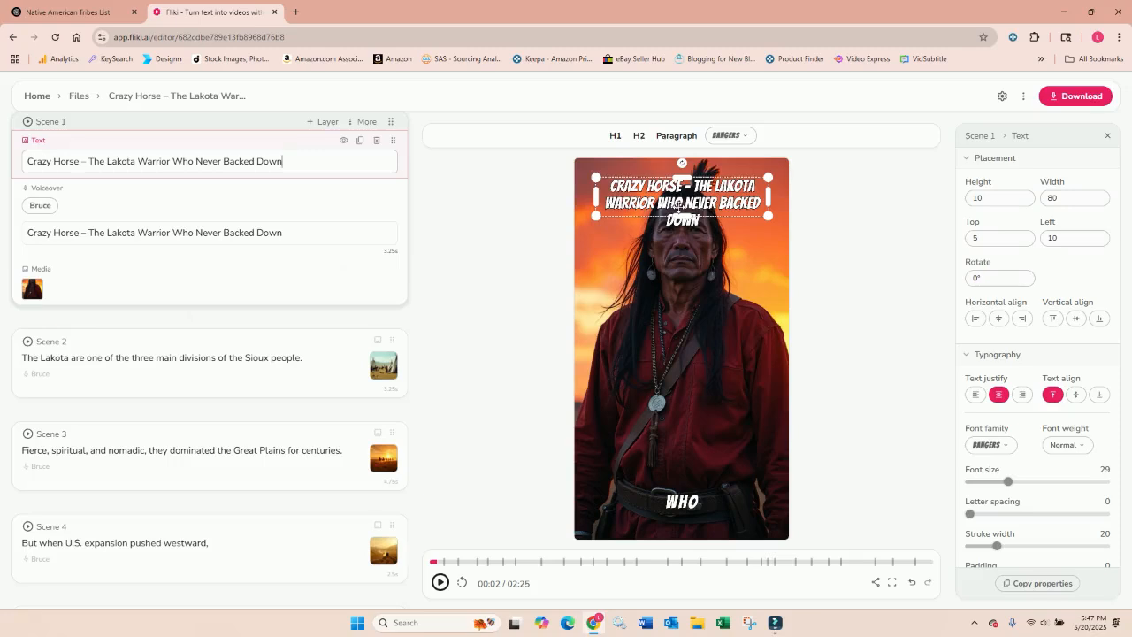
Step: Move Scene 1's title text down to a top position of about 45 and set its font to Noto Serif Devanagari
left_click_drag(678, 205, 678, 358)
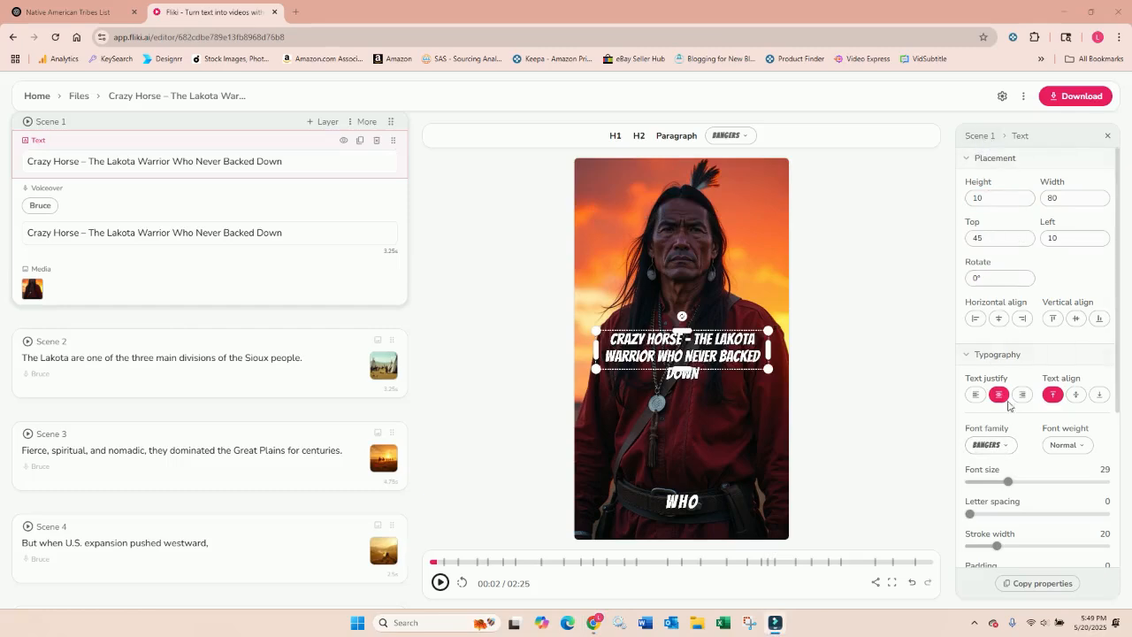
scroll(1010, 405, "down", 3)
scroll(1011, 404, "up", 3)
left_click(1007, 446)
scroll(1006, 456, "down", 3)
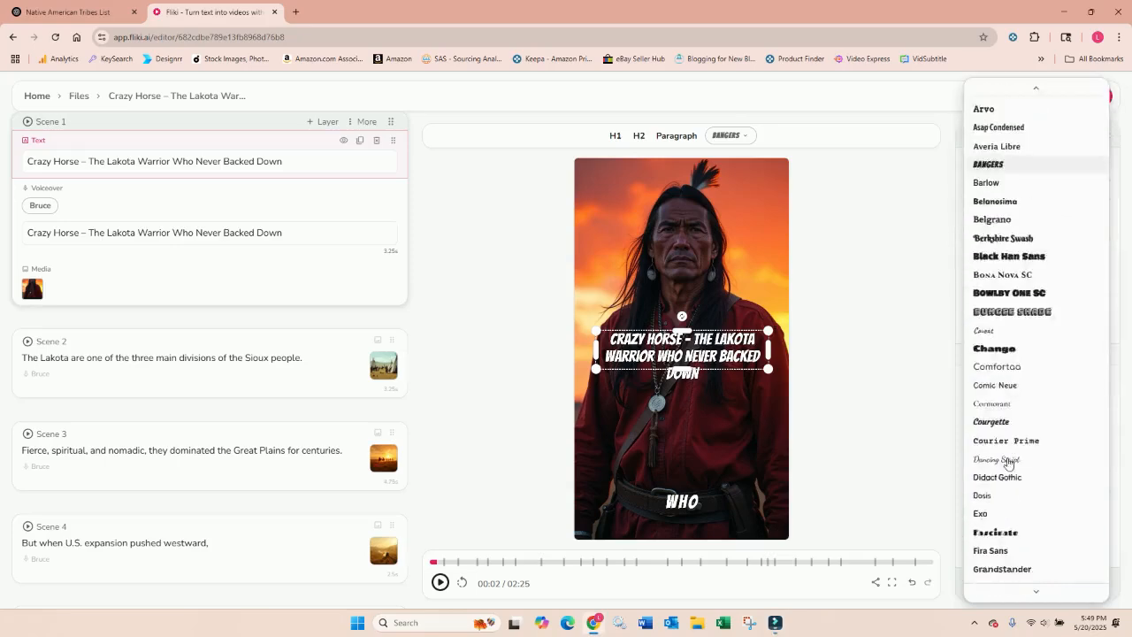
scroll(1007, 463, "down", 10)
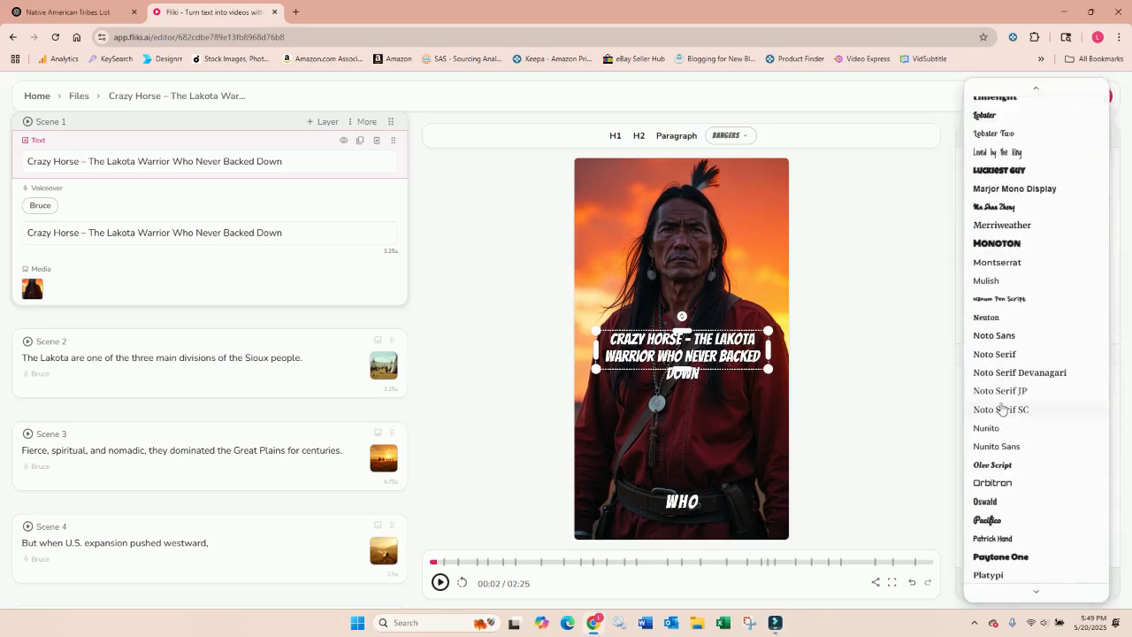
left_click(997, 373)
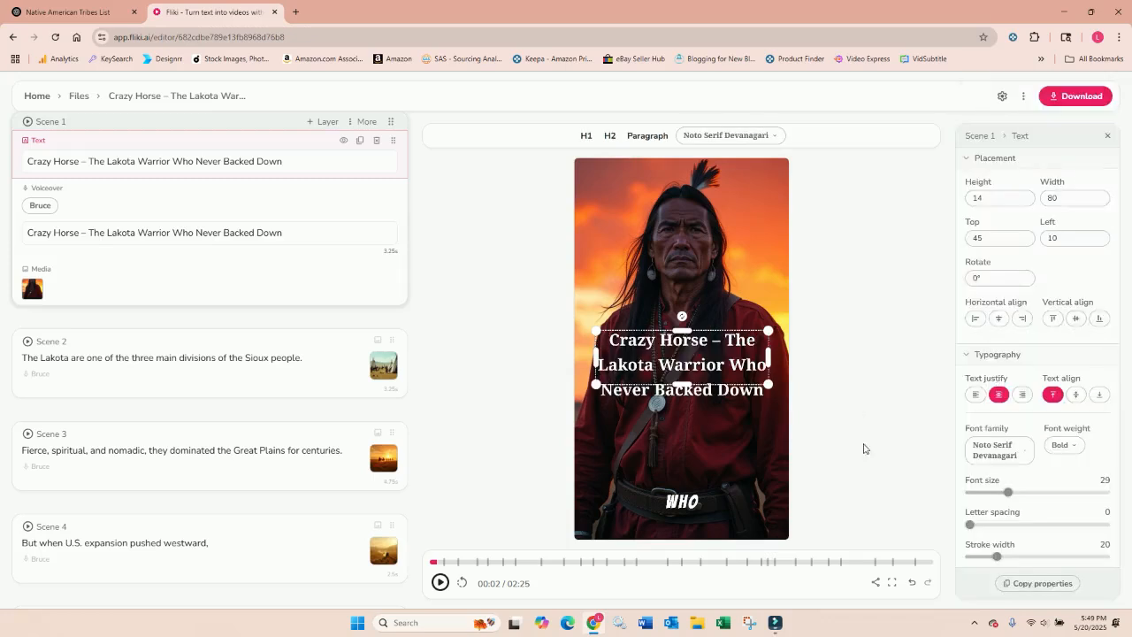
Step: Set the Scene 1 subtitle font to Noto Serif Devanagari and apply the voiceover settings to all scenes
left_click(681, 502)
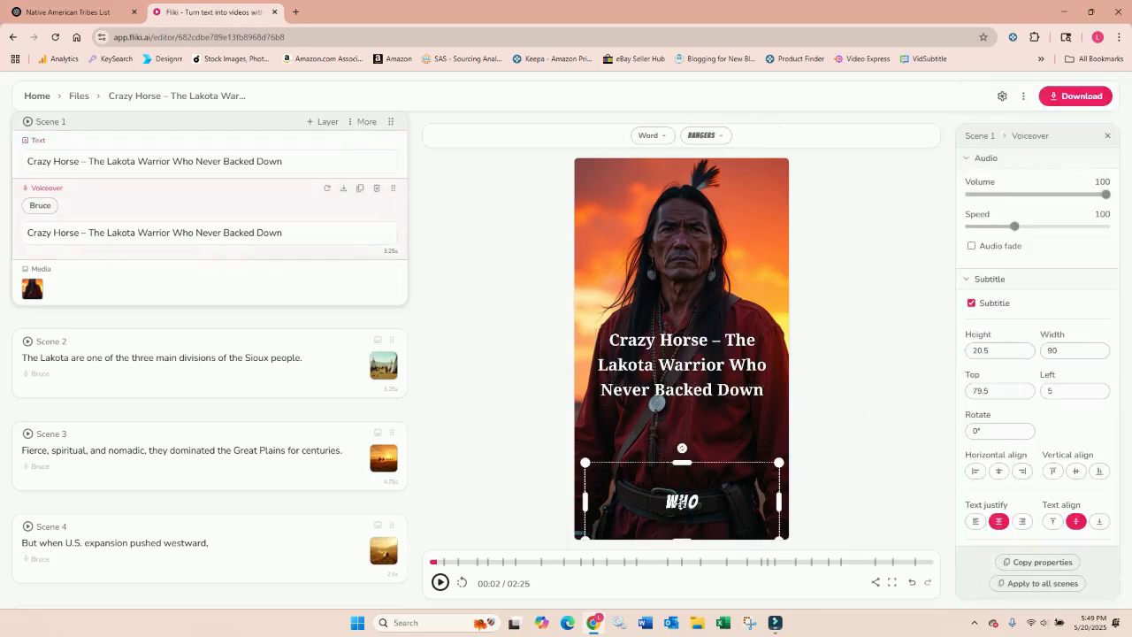
left_click(985, 432)
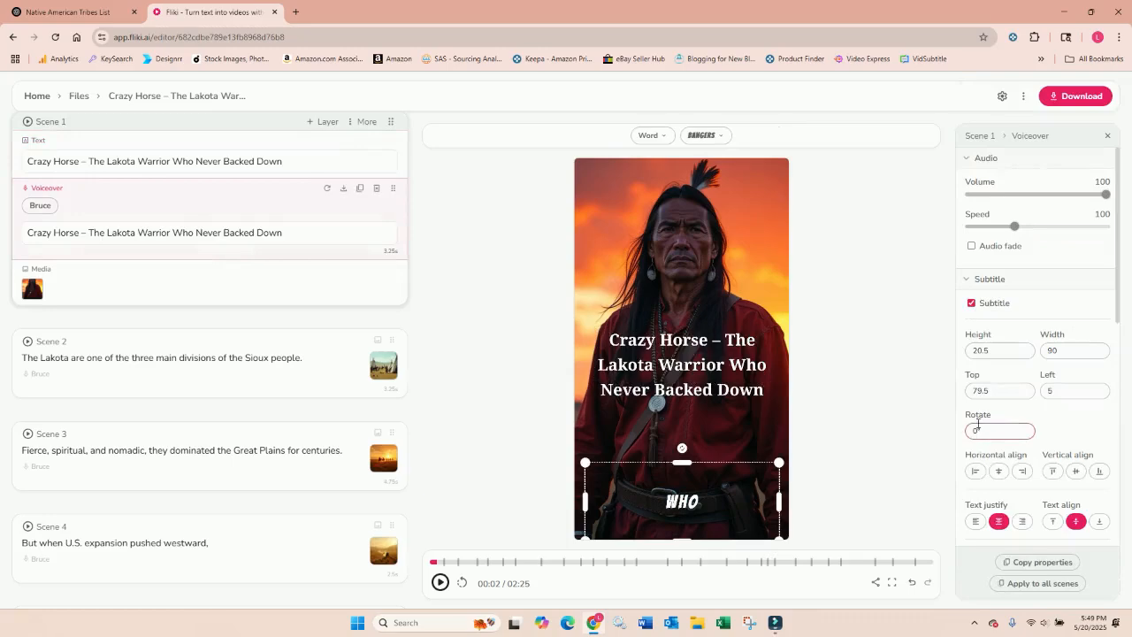
scroll(1052, 426, "down", 2)
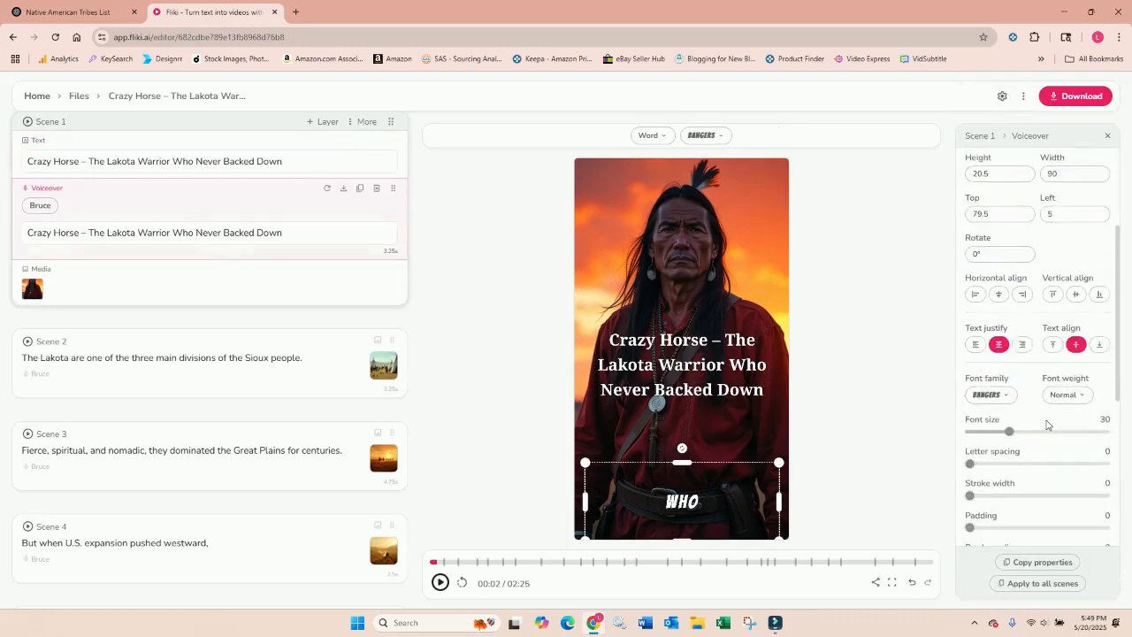
left_click(999, 395)
scroll(1006, 402, "down", 8)
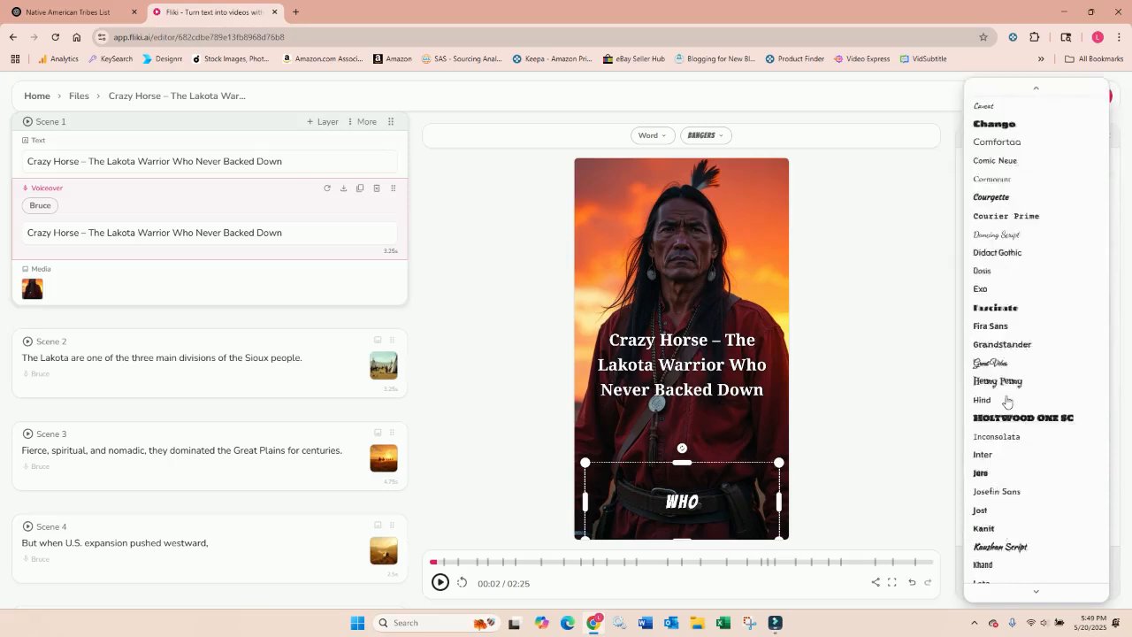
scroll(1008, 403, "down", 1)
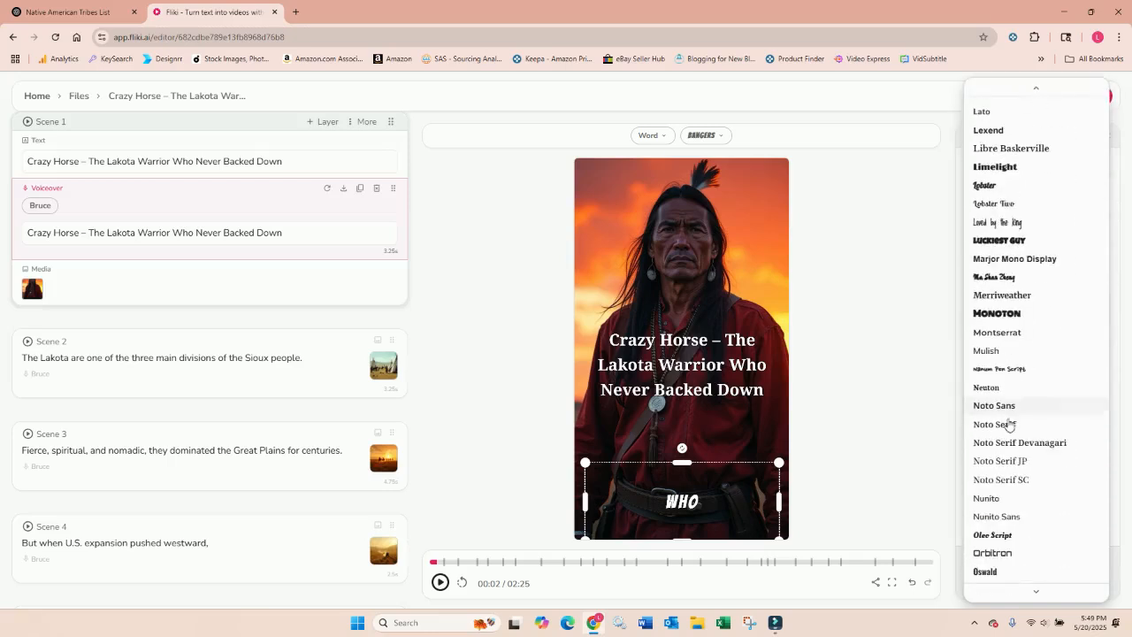
left_click(1013, 442)
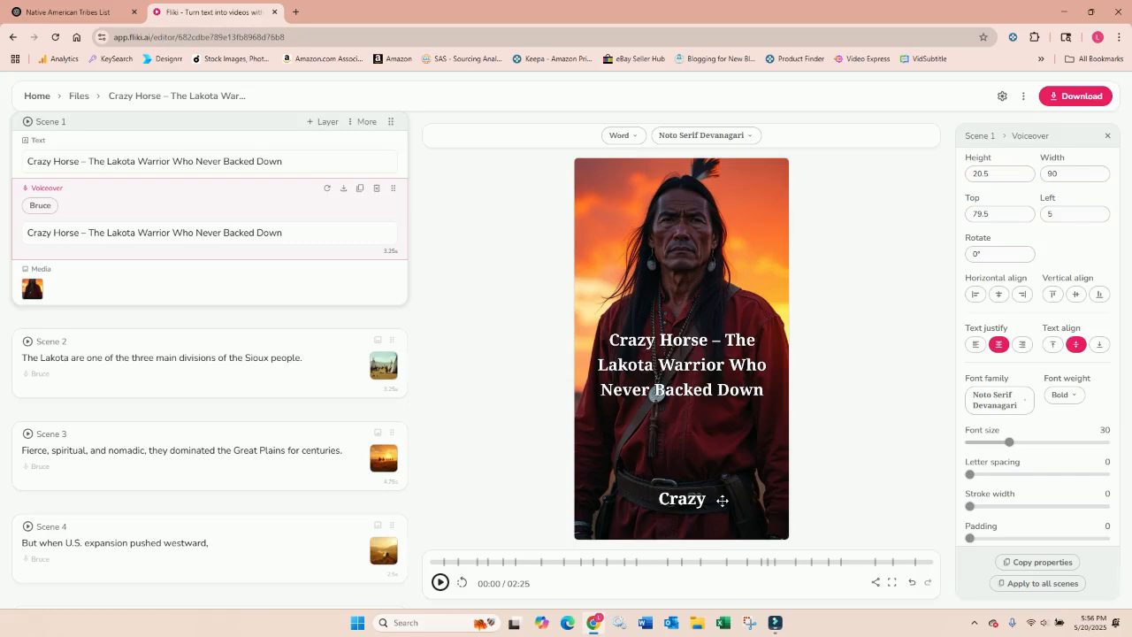
left_click(1005, 585)
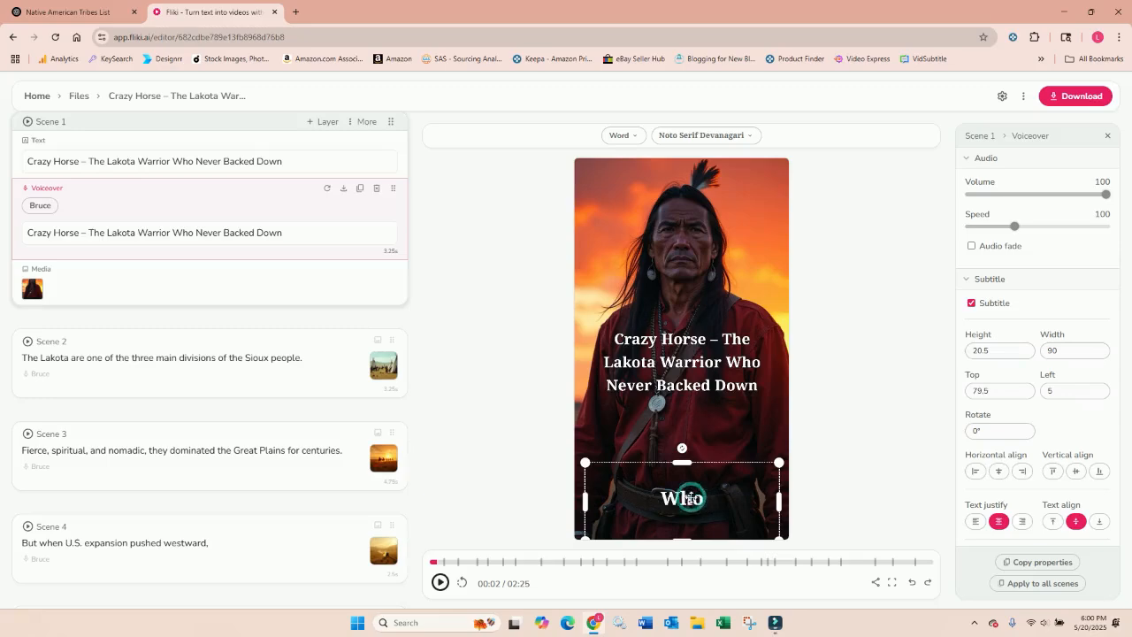
Step: Turn off the subtitle for the Scene 1 voiceover and increase the font size of the scene's title text
left_click(972, 303)
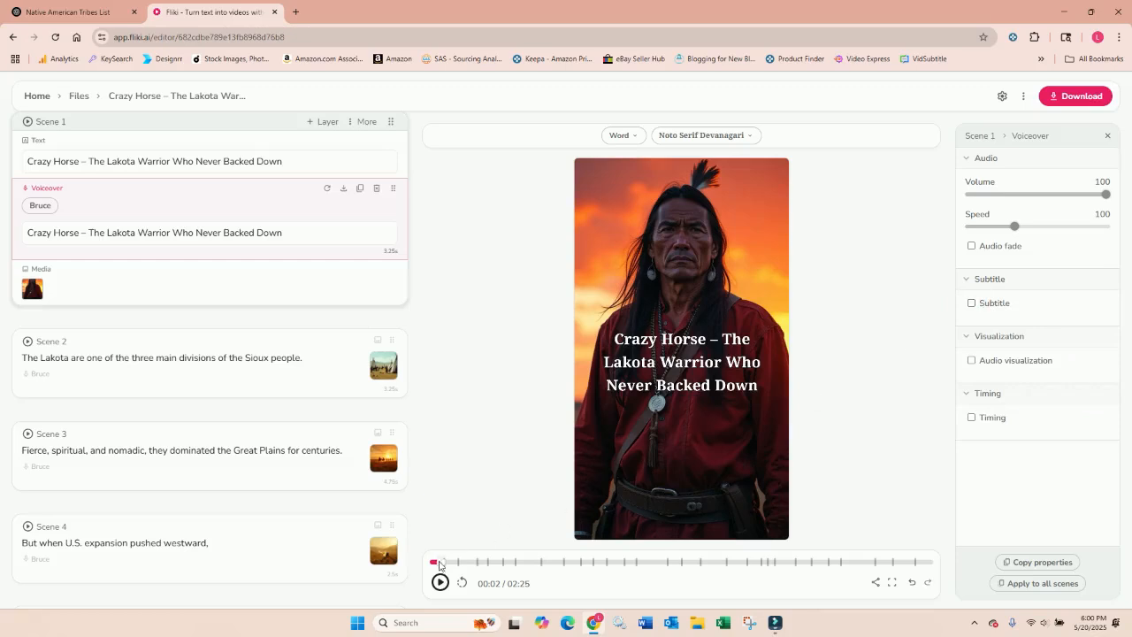
mouse_move(440, 566)
left_mouse_down()
mouse_move(467, 566)
mouse_move(445, 563)
left_mouse_up()
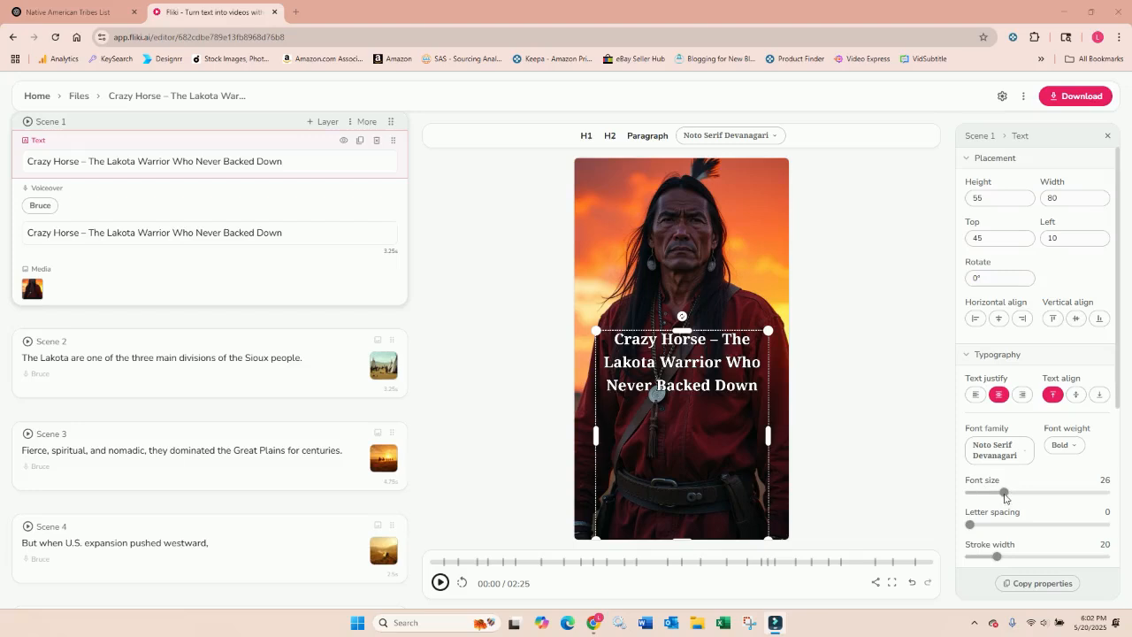
left_click_drag(1004, 497, 1047, 495)
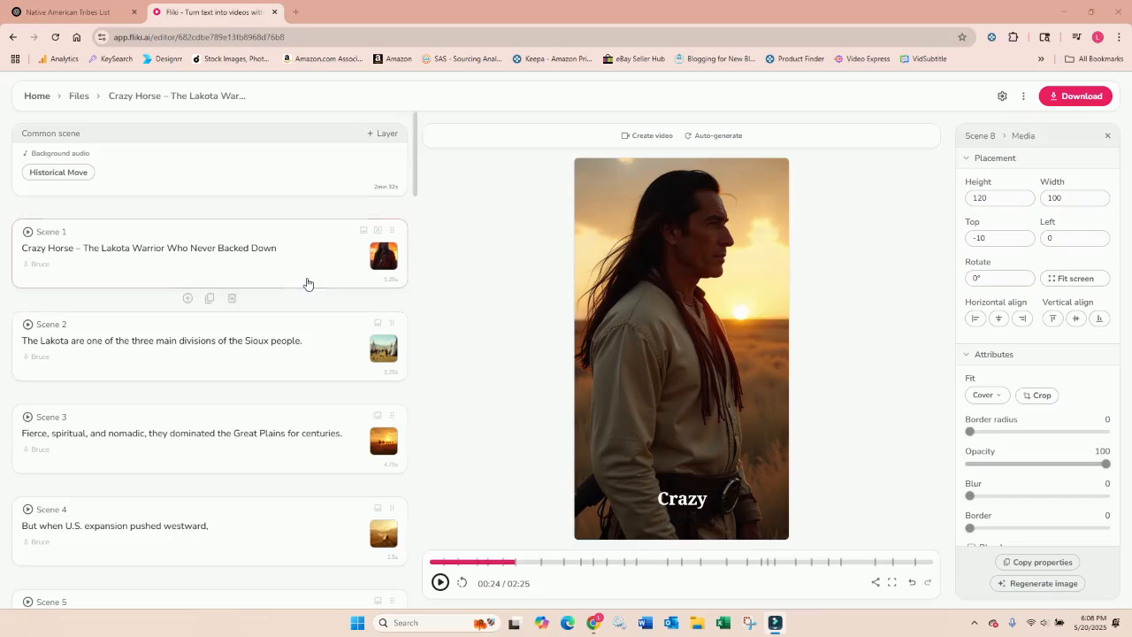
Step: Look through the full list of scenes, checking each one's voiceover text and image
scroll(306, 283, "down", 10)
scroll(307, 284, "down", 10)
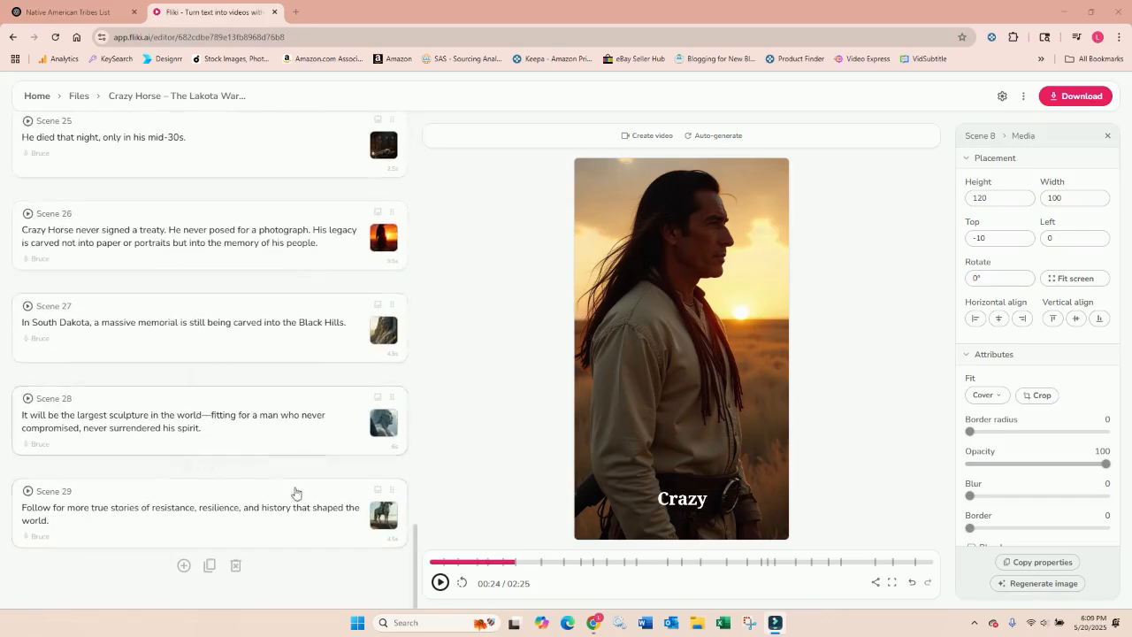
scroll(386, 394, "up", 9)
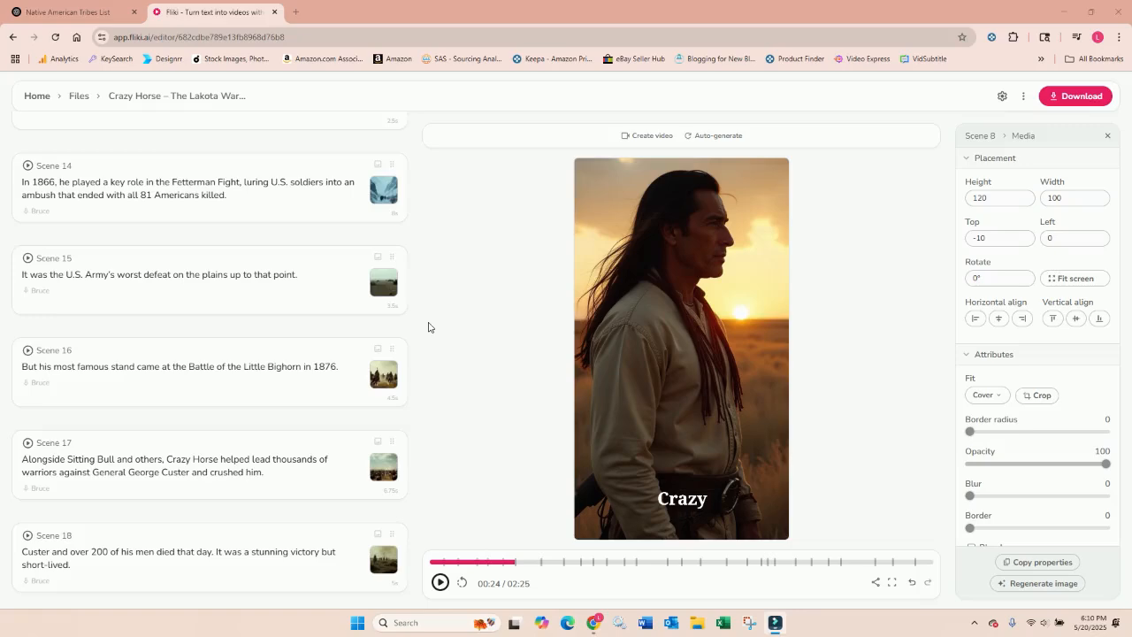
scroll(402, 314, "up", 1)
scroll(401, 311, "up", 12)
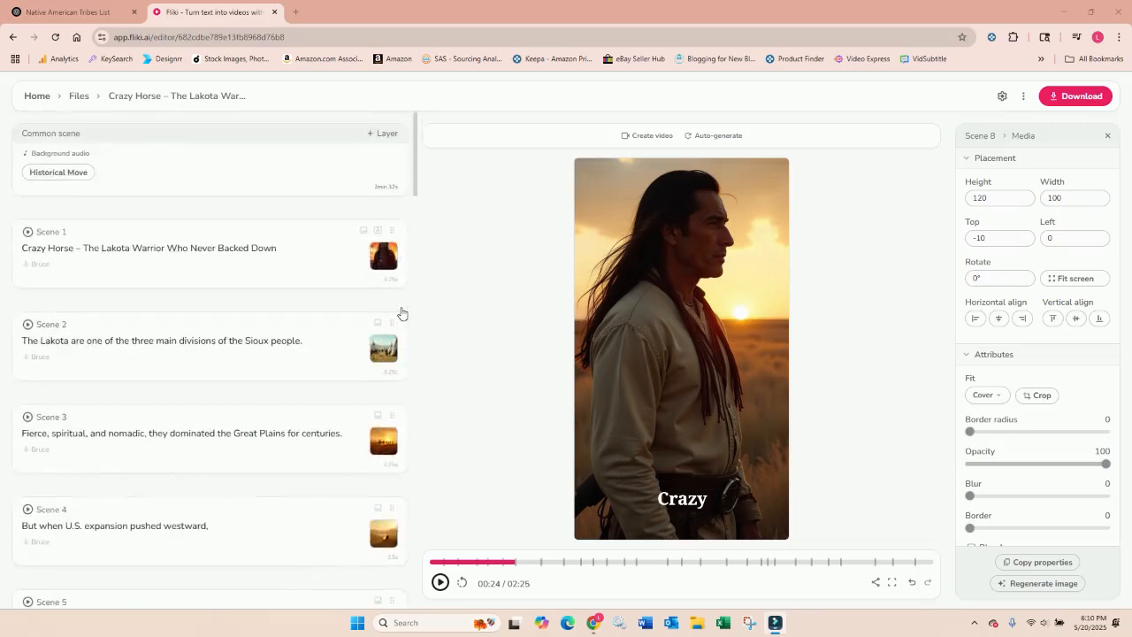
scroll(354, 292, "down", 4)
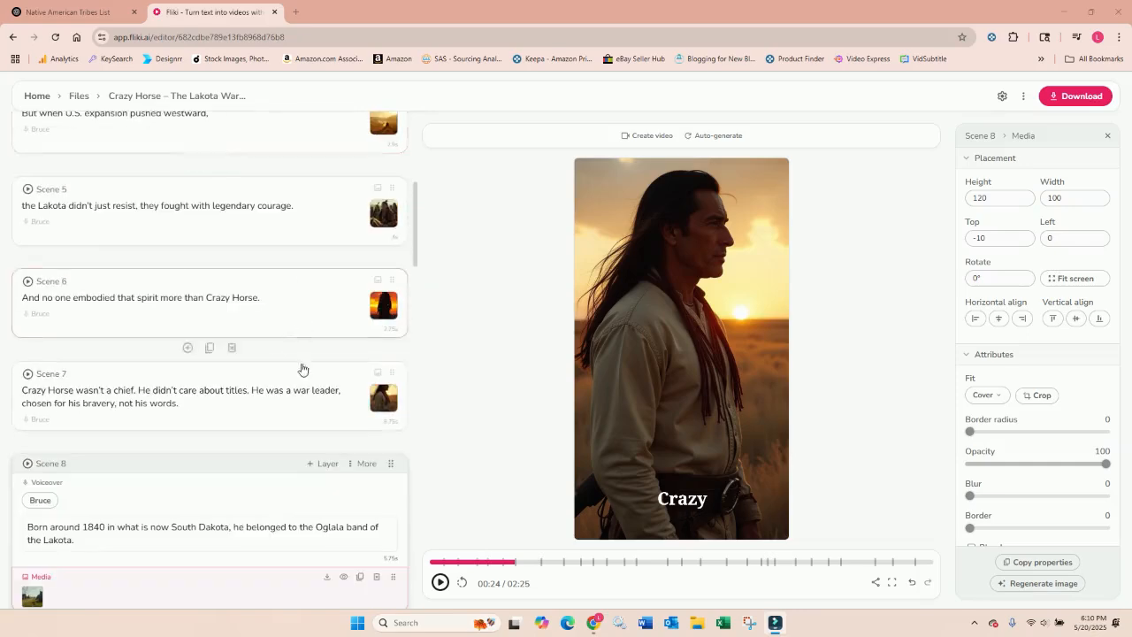
scroll(336, 378, "up", 3)
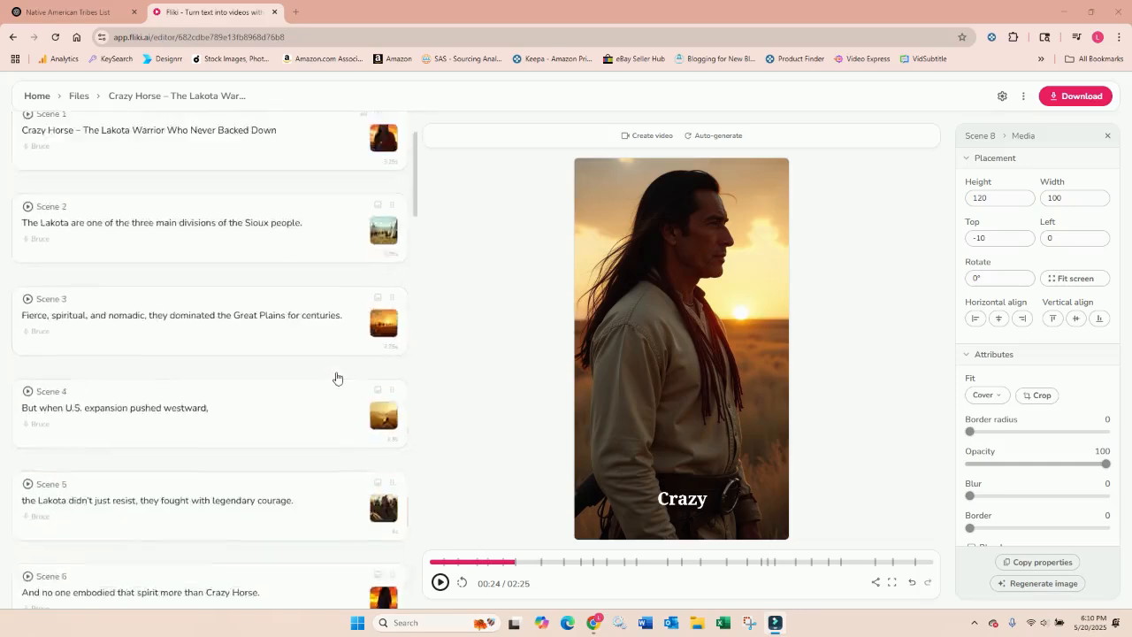
scroll(336, 378, "up", 2)
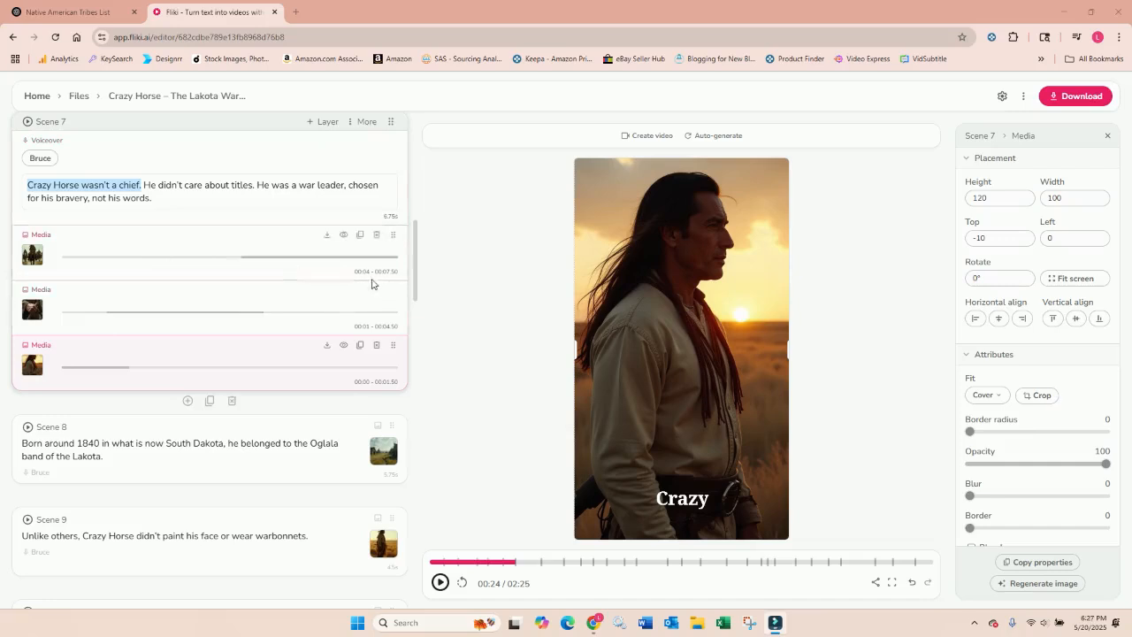
Step: Review the generation prompt of Scene 7's horseback warriors image and preview the scene
scroll(1043, 286, "down", 4)
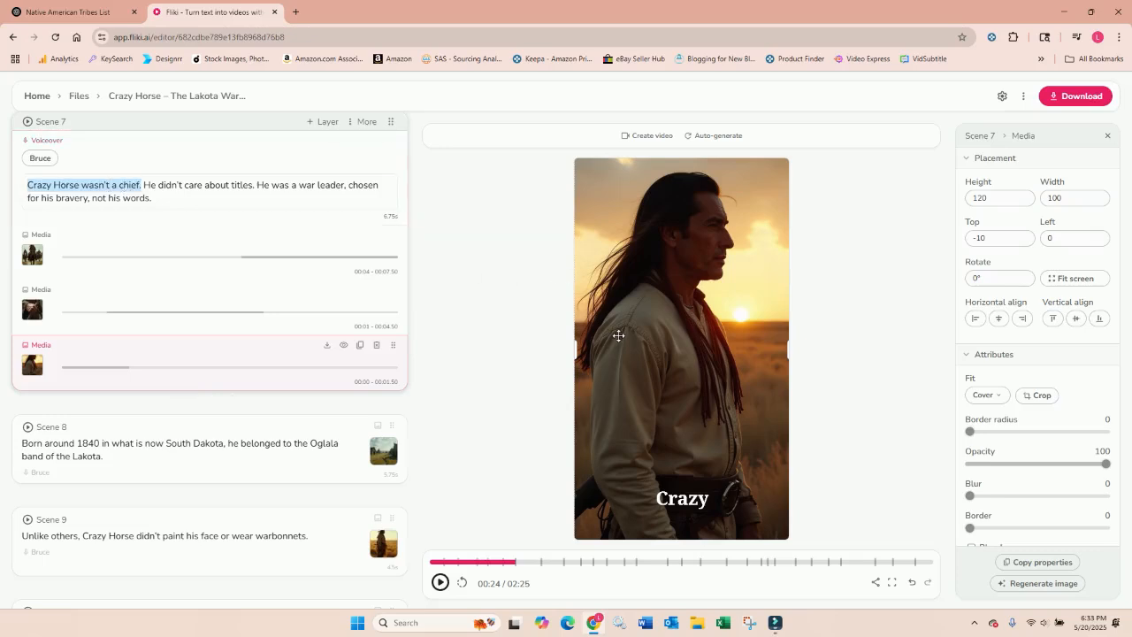
left_click(32, 255)
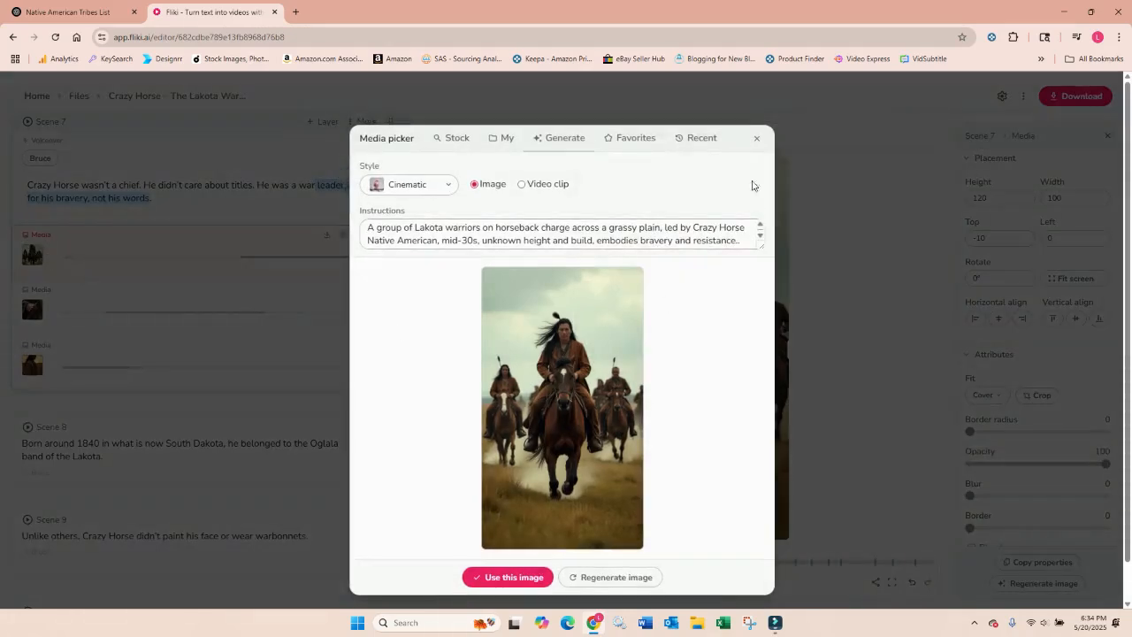
left_click(756, 138)
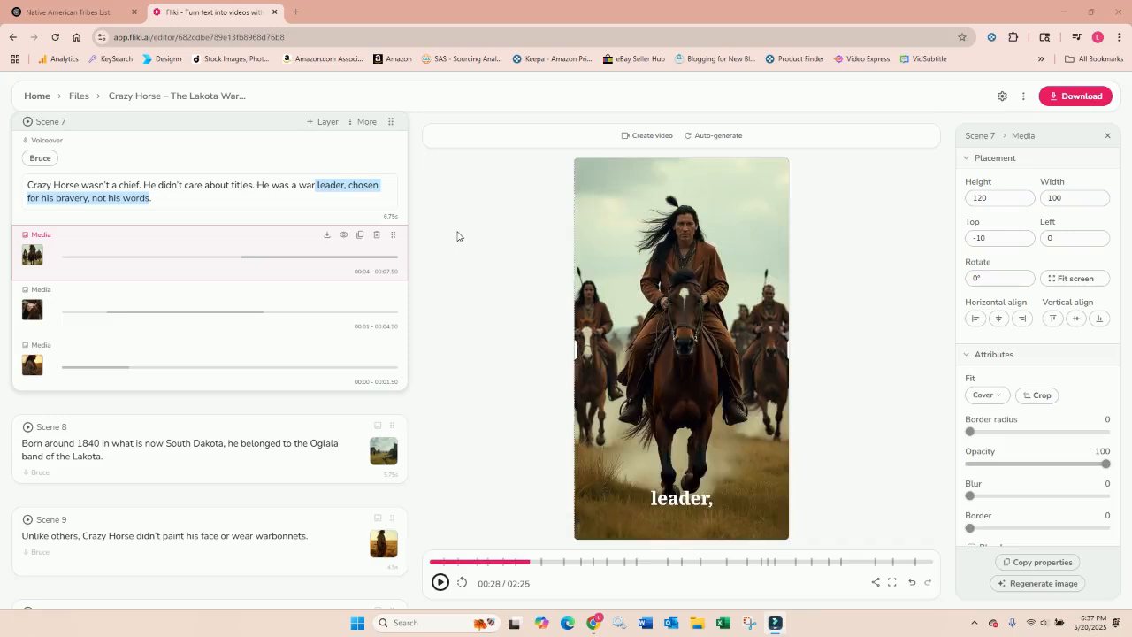
left_click(440, 582)
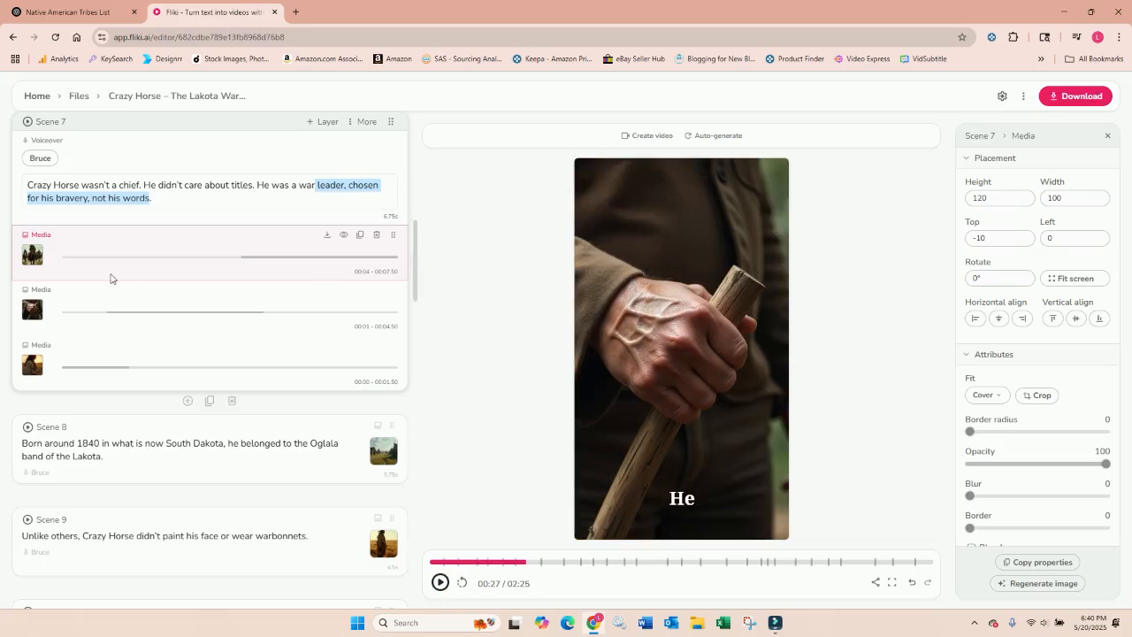
Step: Try regenerating Scene 7's close-up hand image from its existing prompt in the Cinematic style
left_click(31, 309)
left_click(32, 309)
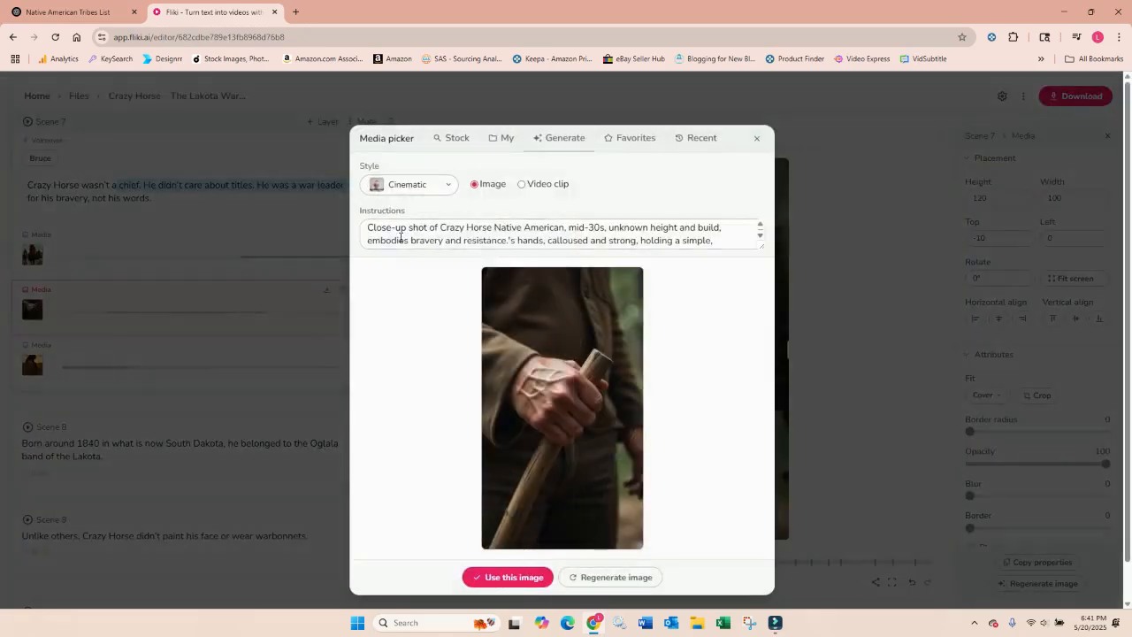
left_click(408, 234)
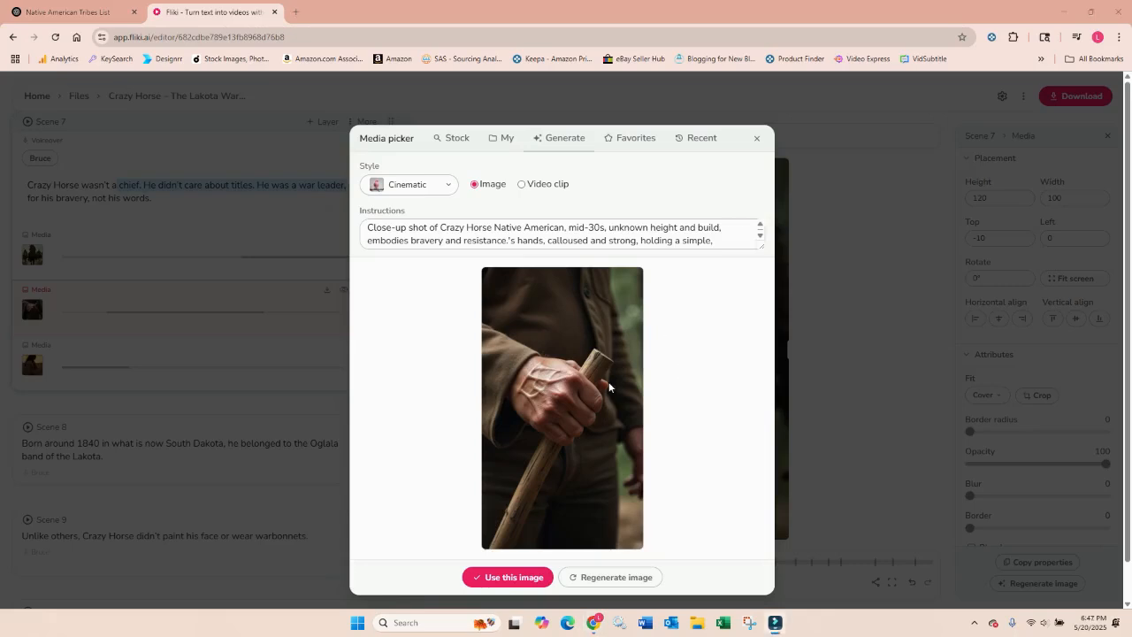
left_click(628, 579)
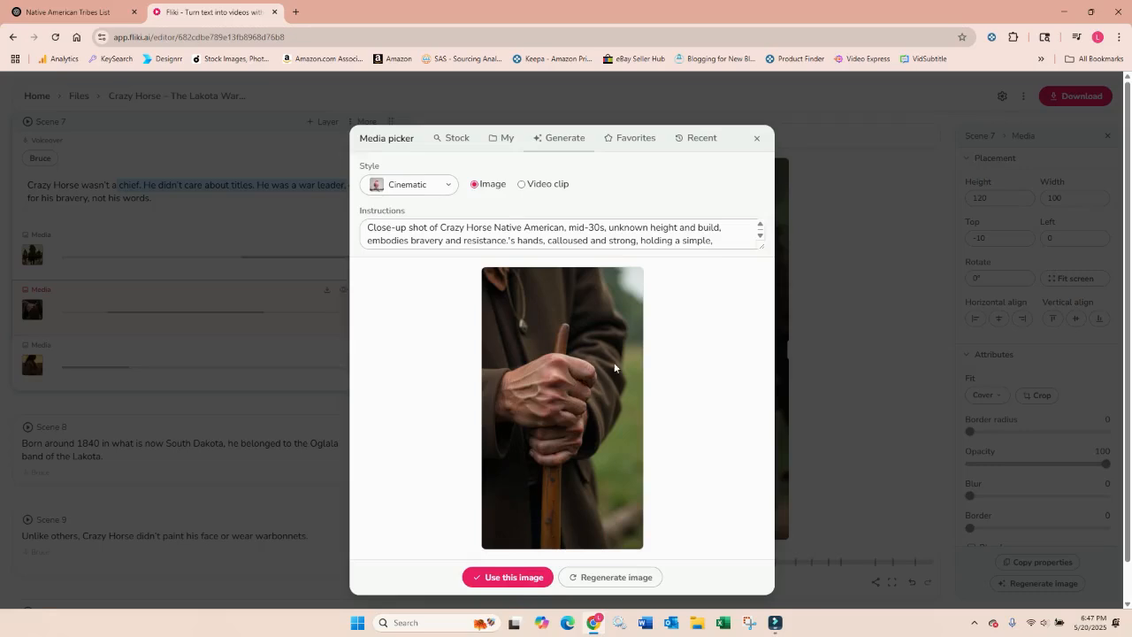
left_click(756, 139)
Step: Try replacing Scene 7's hand image with the first close-up in the personal media library
double_click(639, 211)
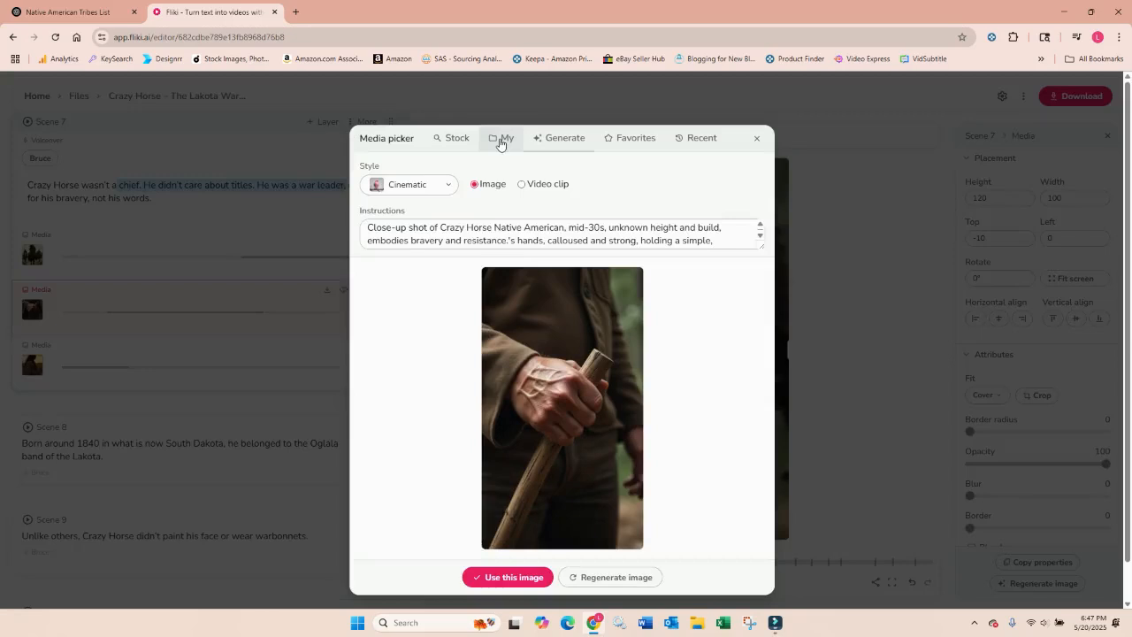
left_click(500, 140)
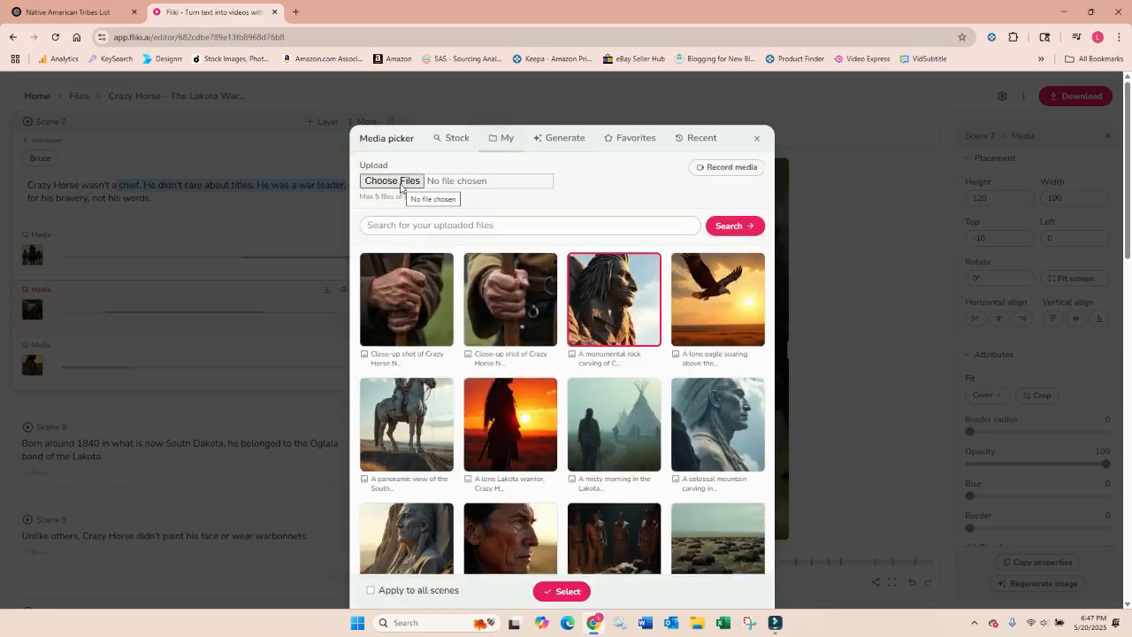
left_click(401, 299)
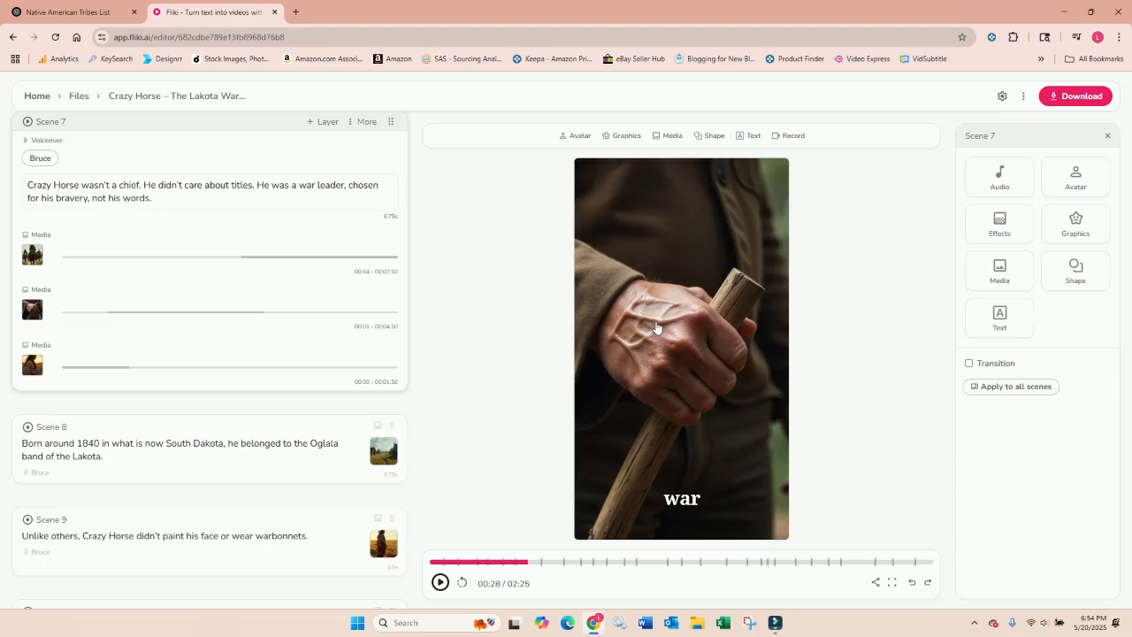
Step: Delete the close-up hand image from Scene 7 and scrub the preview across the time it covered
left_click(79, 358)
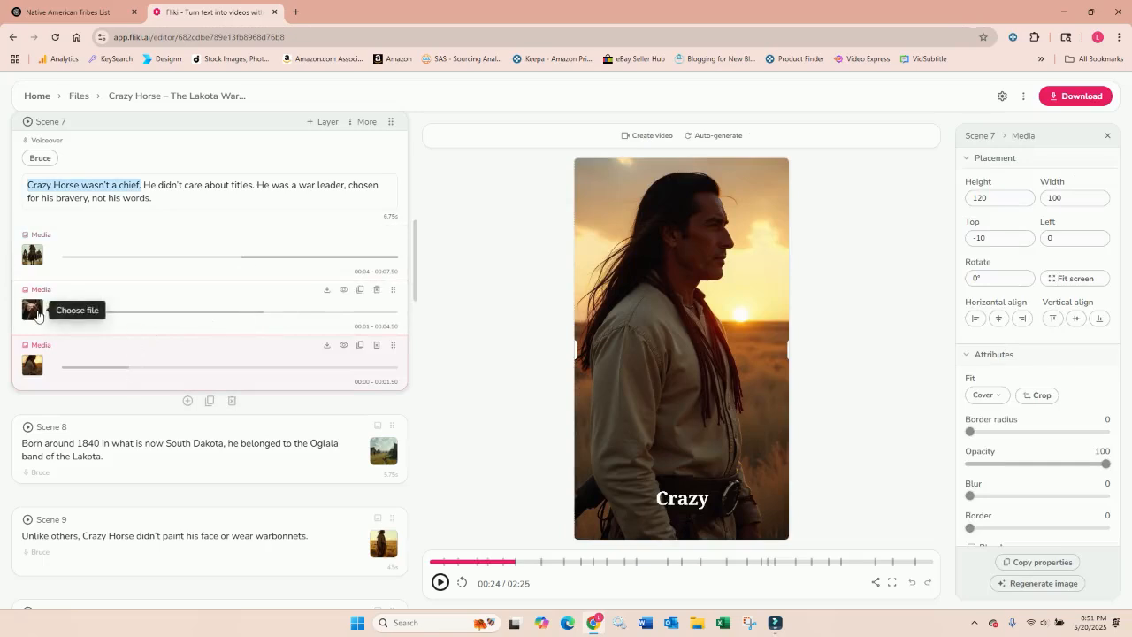
left_click(376, 292)
left_click(650, 176)
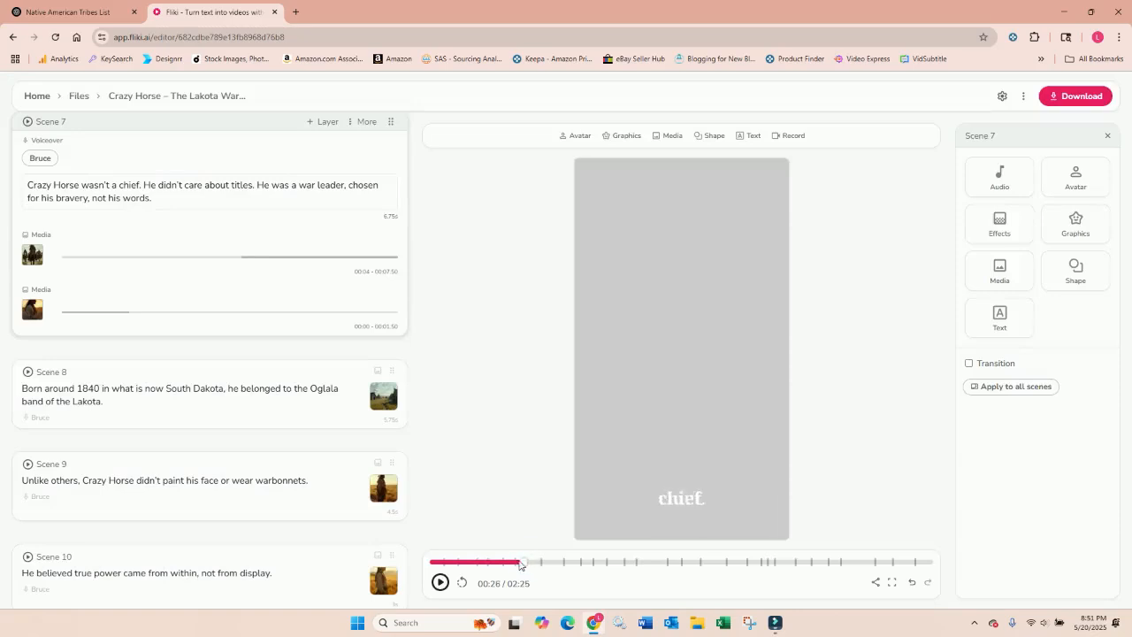
mouse_move(520, 565)
left_mouse_down()
mouse_move(538, 563)
mouse_move(525, 563)
left_mouse_up()
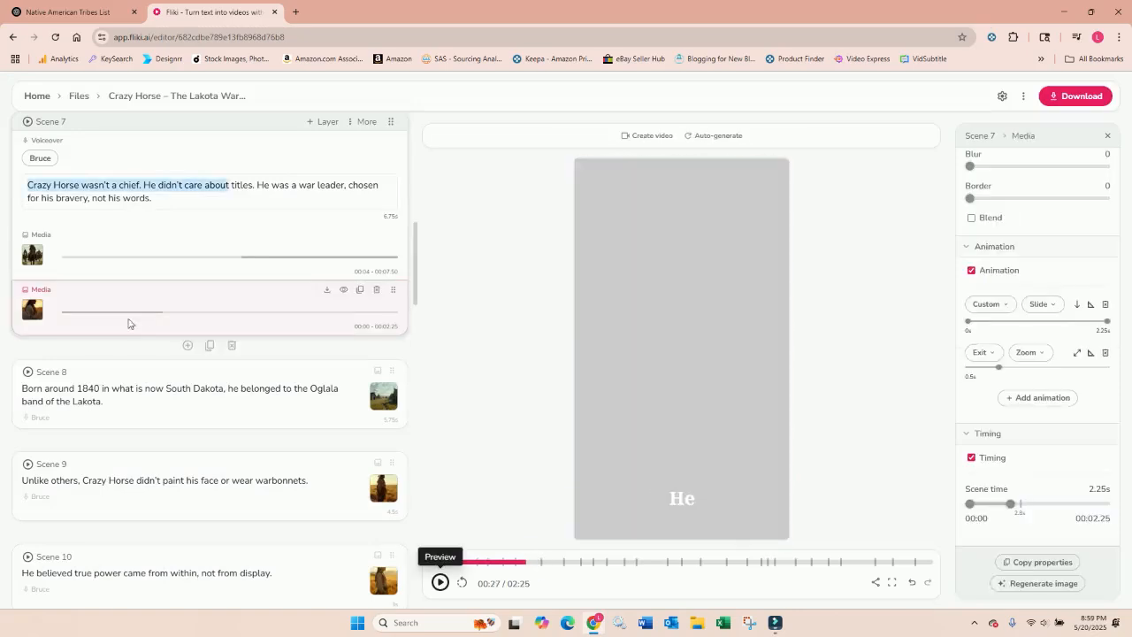
Step: Extend Scene 7's sunset portrait to end at 3 s and make the horseback warriors image start at 3 s
mouse_move(162, 318)
left_click_drag(163, 316, 199, 316)
mouse_move(242, 263)
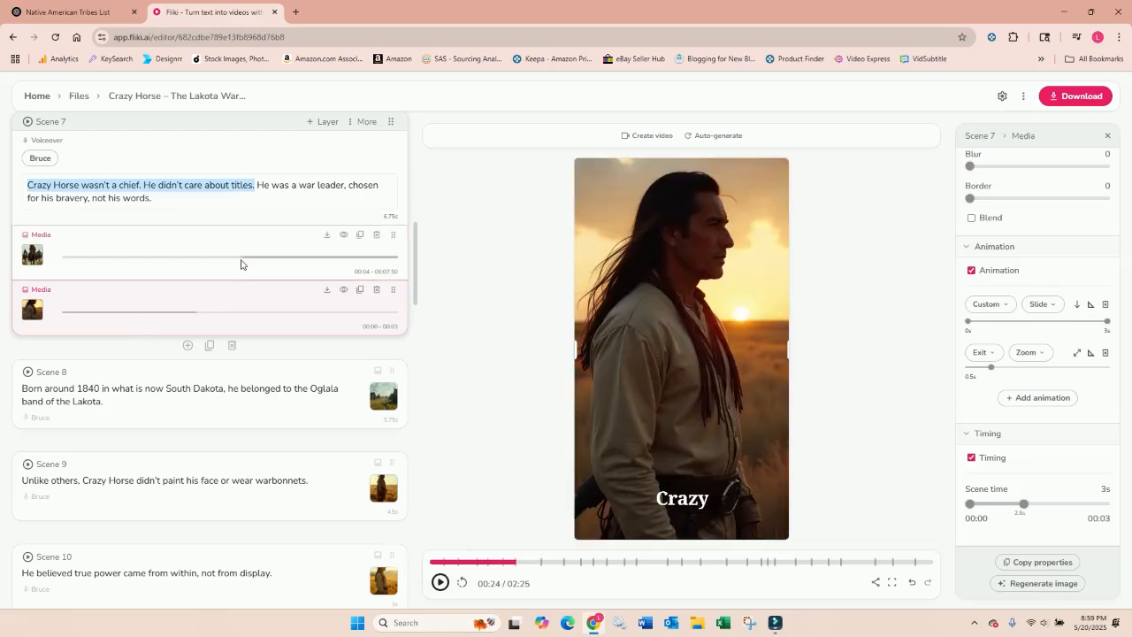
left_click_drag(236, 259, 198, 263)
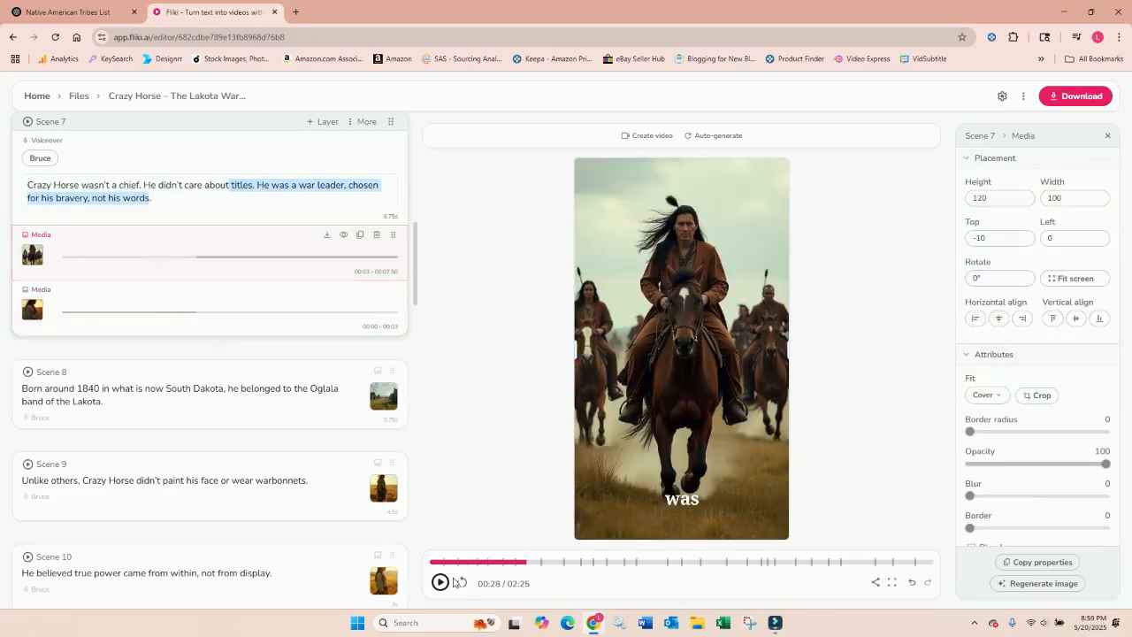
Step: Play Scene 7 from its start to check the change from the sunset portrait to the horseback warriors
left_click(515, 562)
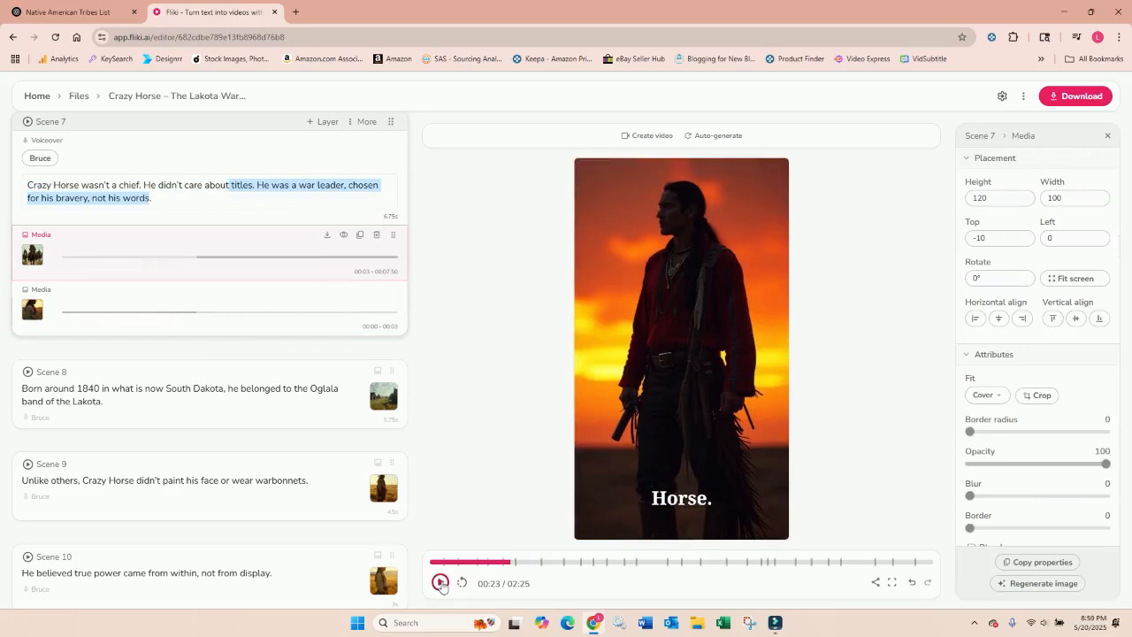
left_click(440, 582)
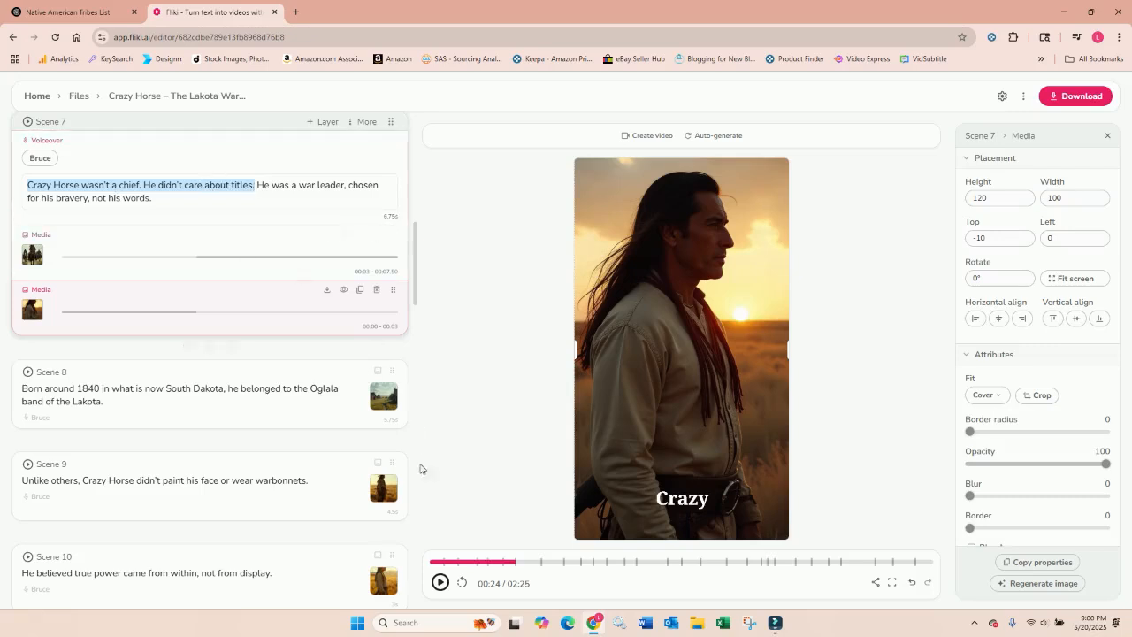
left_click(439, 583)
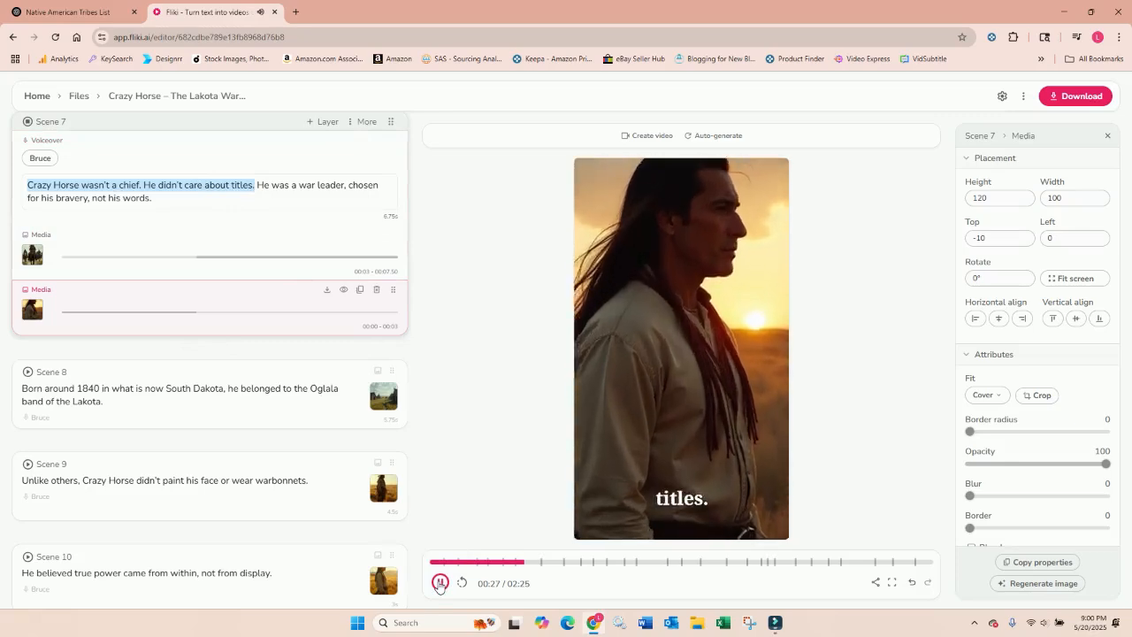
left_click(440, 583)
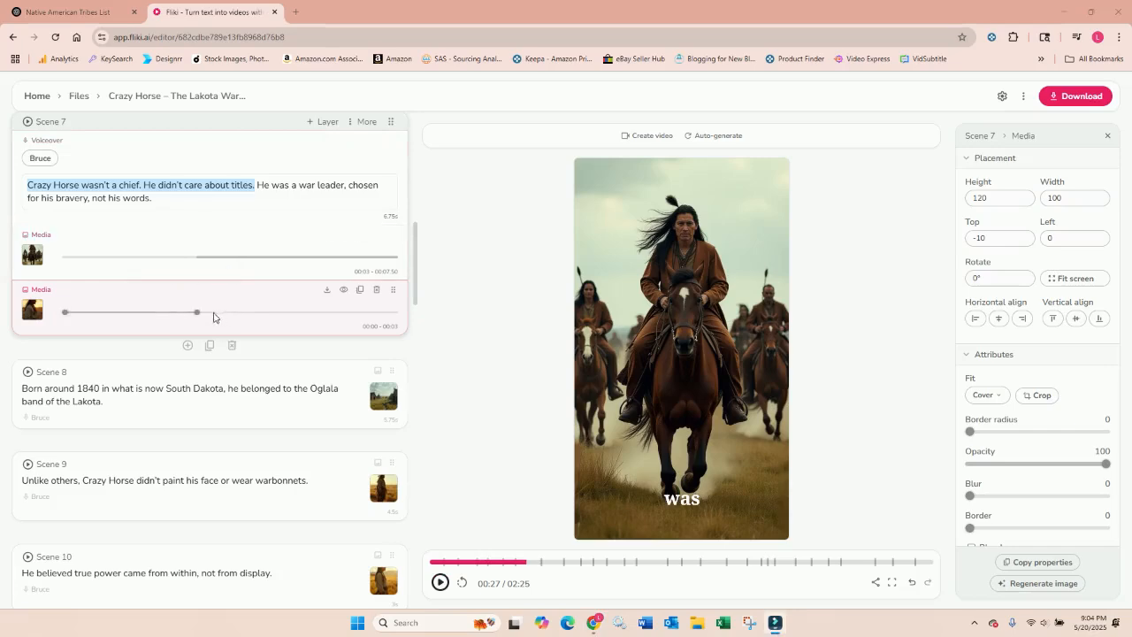
Step: Start adding another media layer to Scene 7
left_click(310, 123)
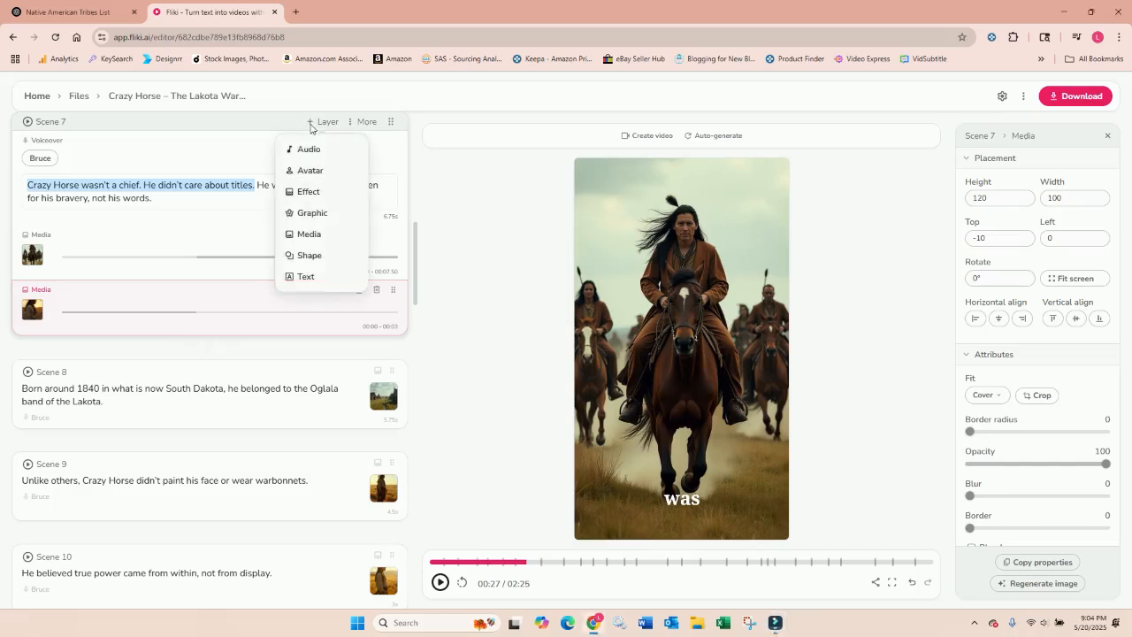
left_click(311, 235)
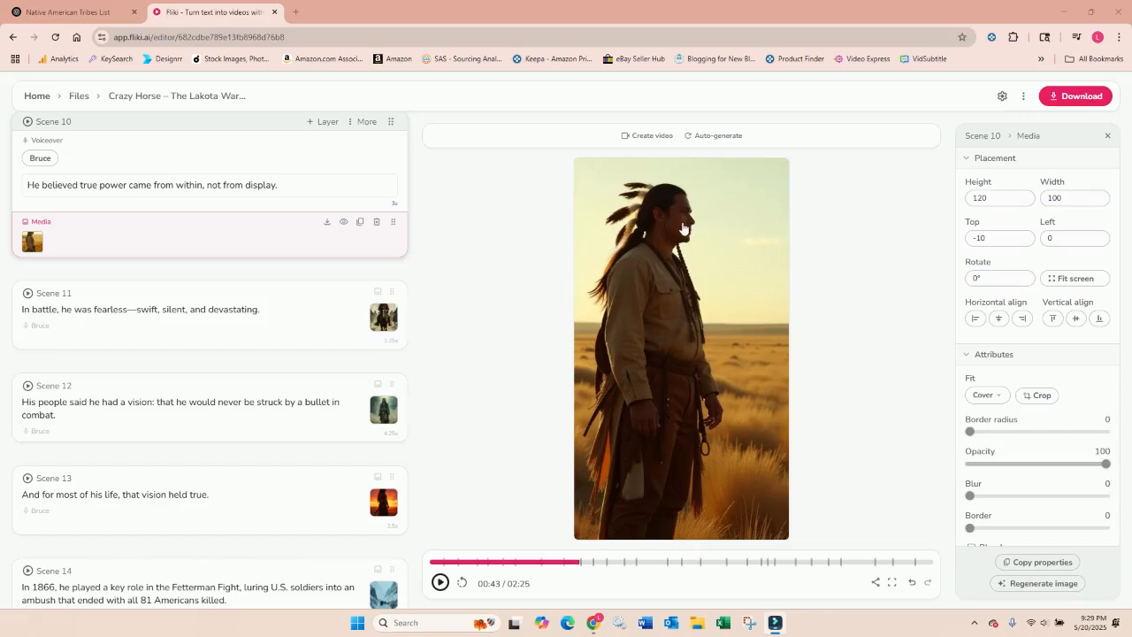
Step: Preview Scene 10 and regenerate its lone warrior image from the existing prompt
left_click(441, 583)
left_click(441, 583)
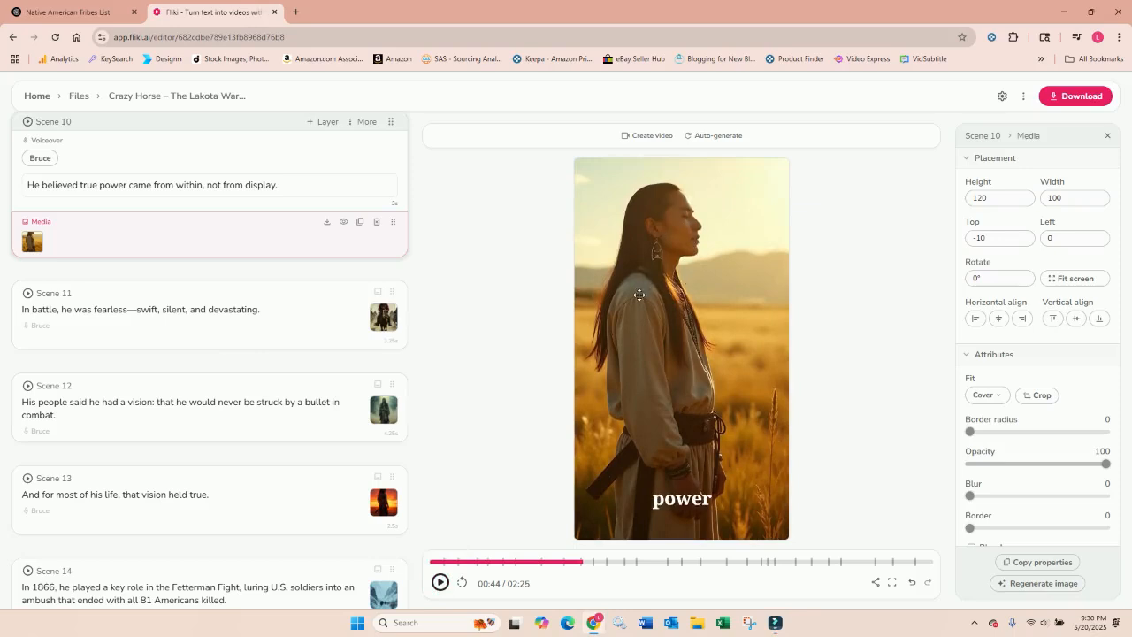
left_click(31, 243)
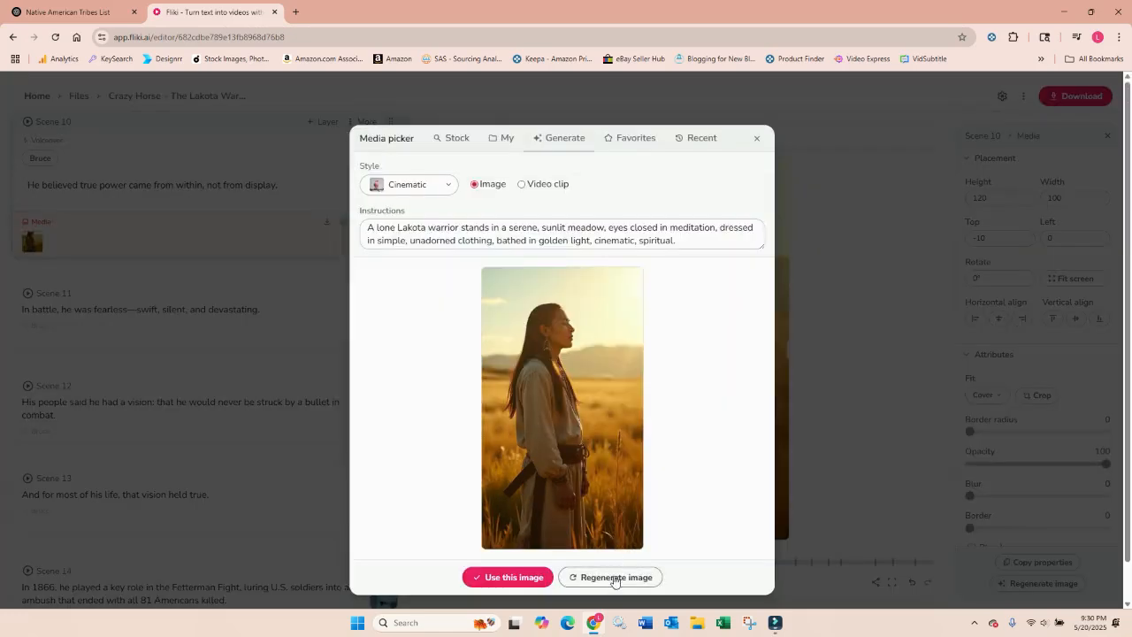
left_click(614, 577)
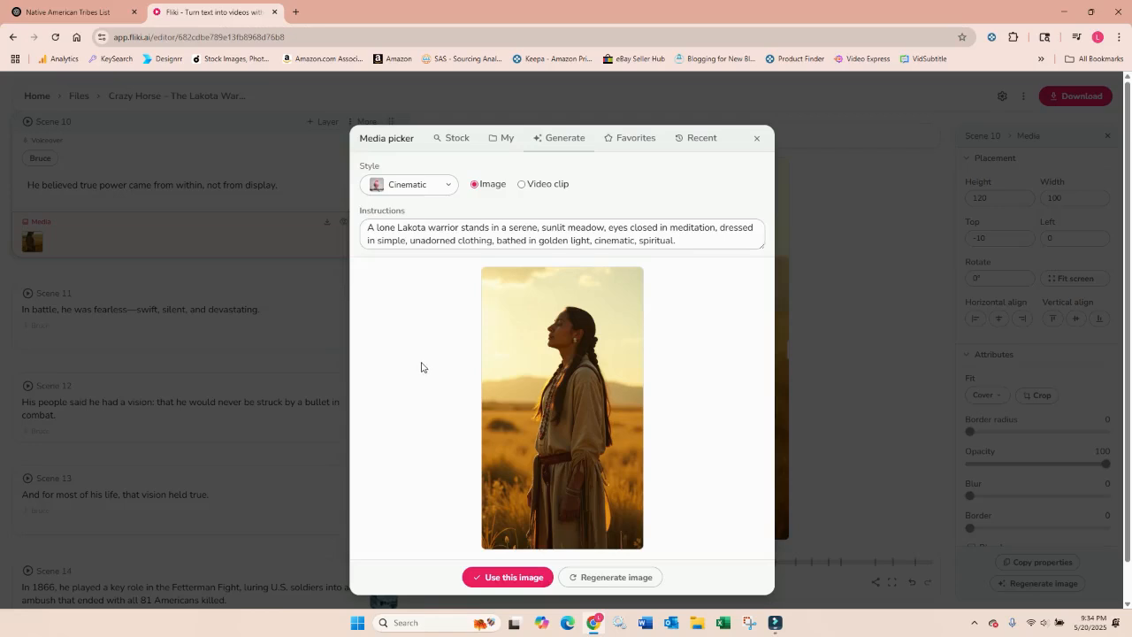
Step: Insert ", Crazy Horse Native American, mid-30s, unknown height and build," after "warrior" in Scene 10's image prompt, regenerate and use the image, and preview it
left_click(430, 233)
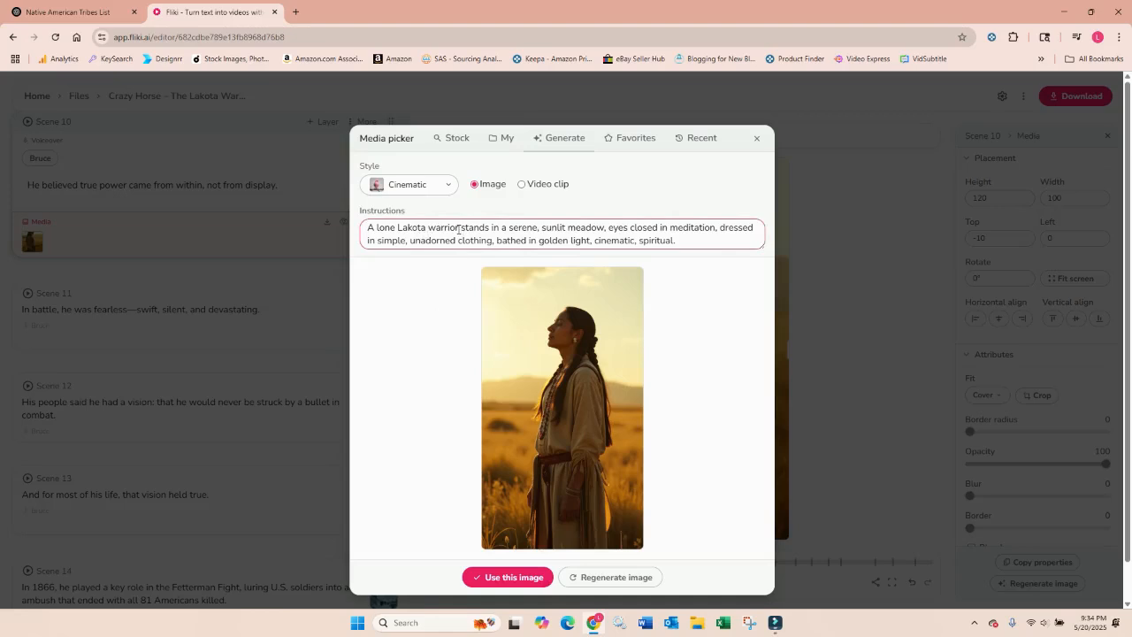
type("Crazy Horse Native American, mid-30s, unknown height and build")
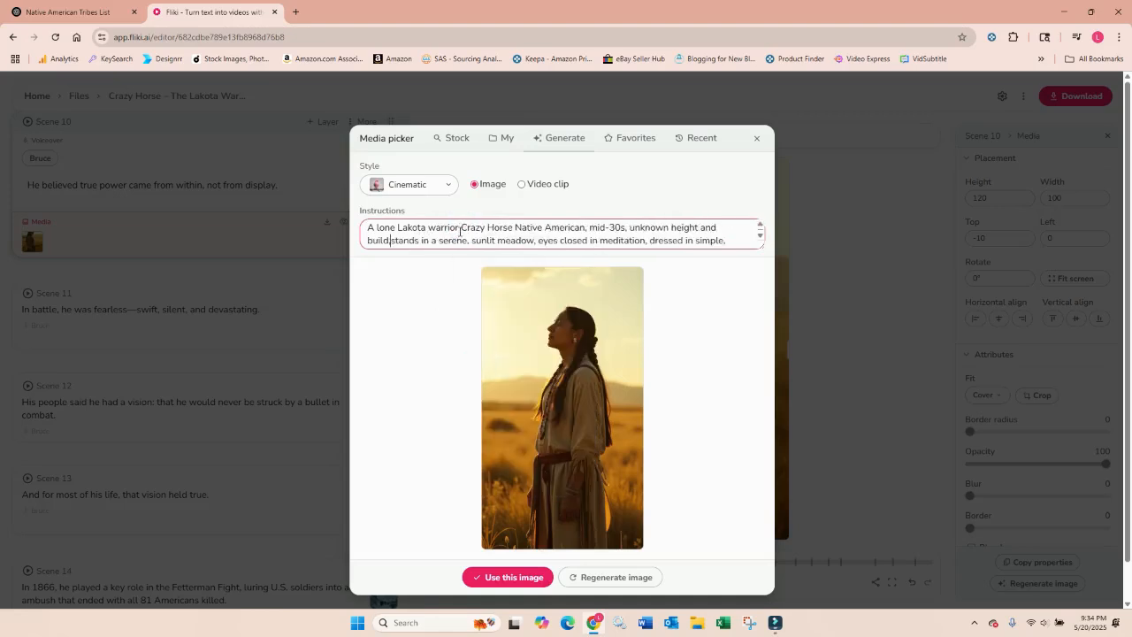
left_click(459, 228)
type(",")
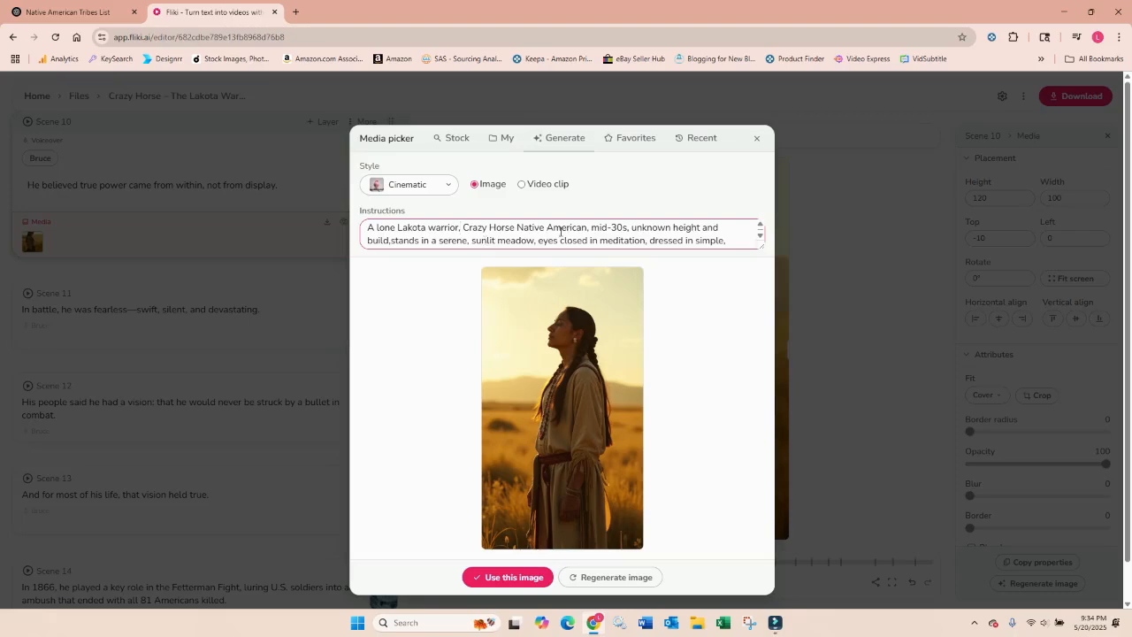
left_click(609, 576)
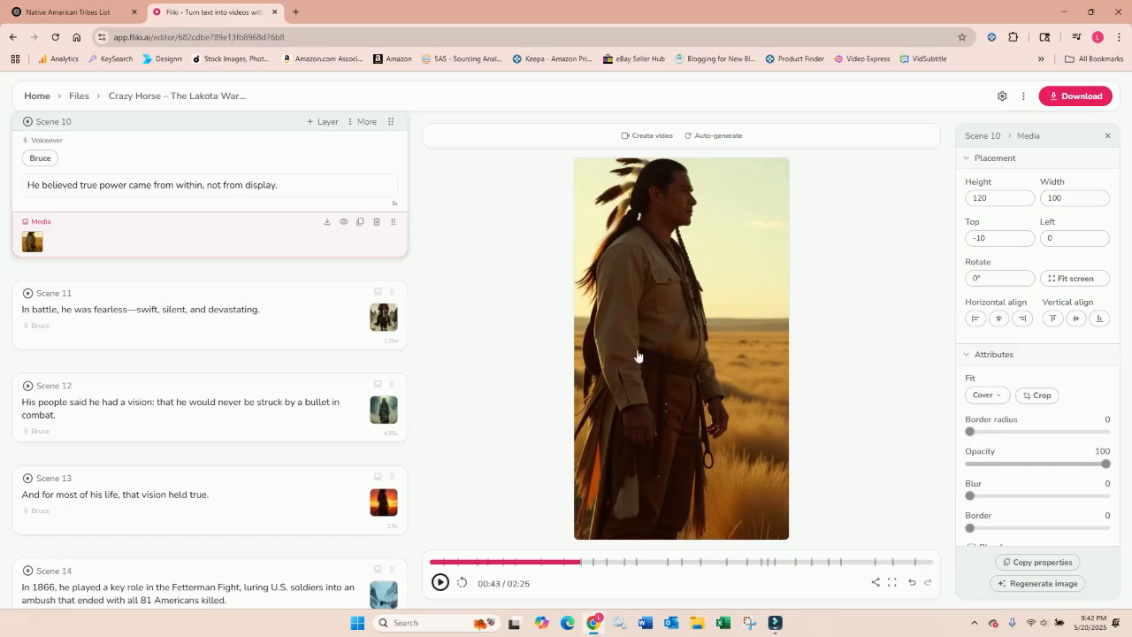
left_click(439, 582)
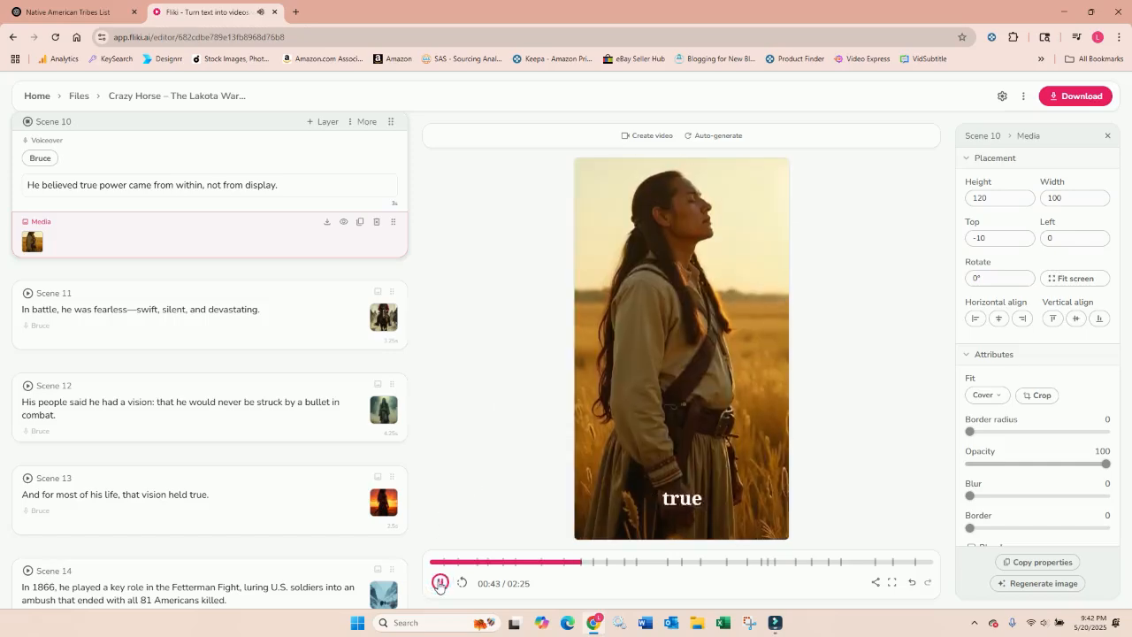
left_click(440, 581)
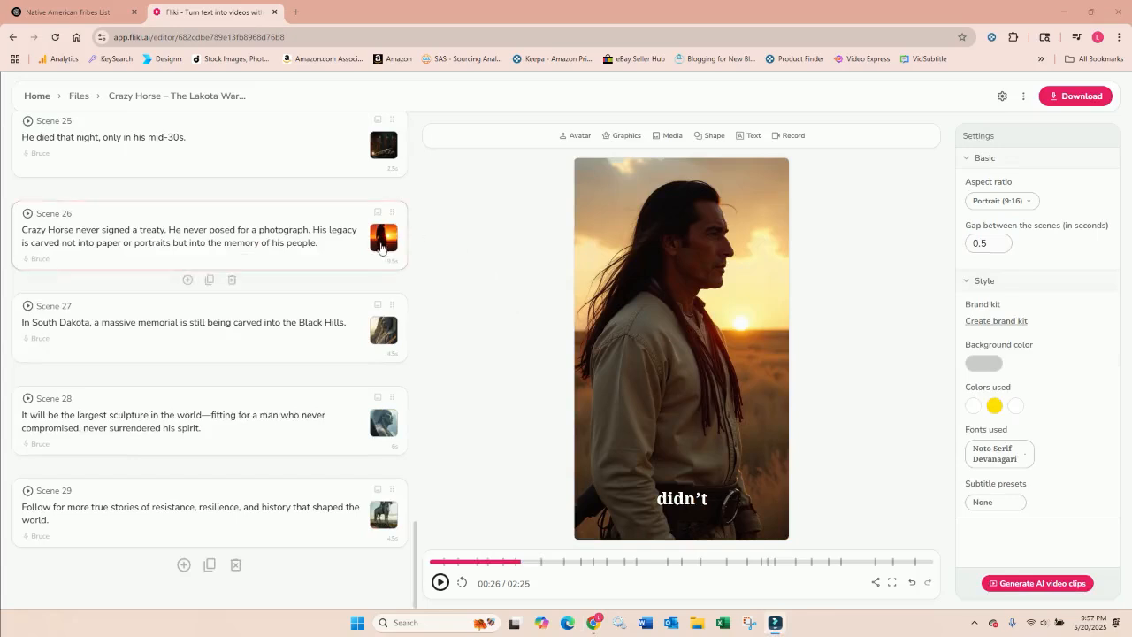
Step: Look at the image generation prompt and available styles for Scene 26's media
left_click(384, 239)
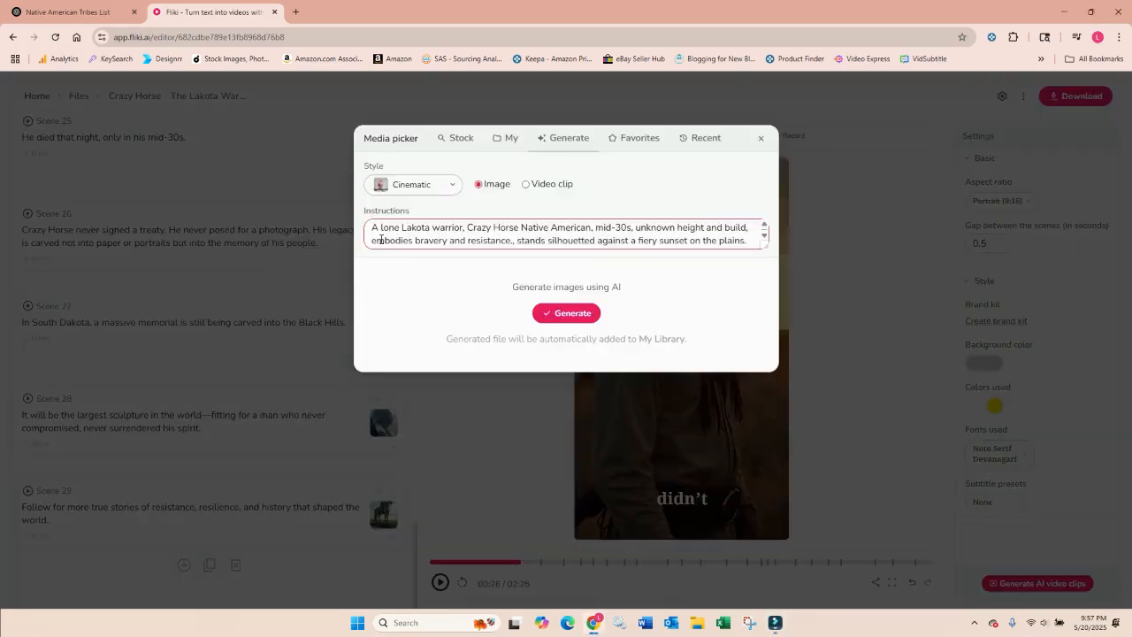
left_click(452, 187)
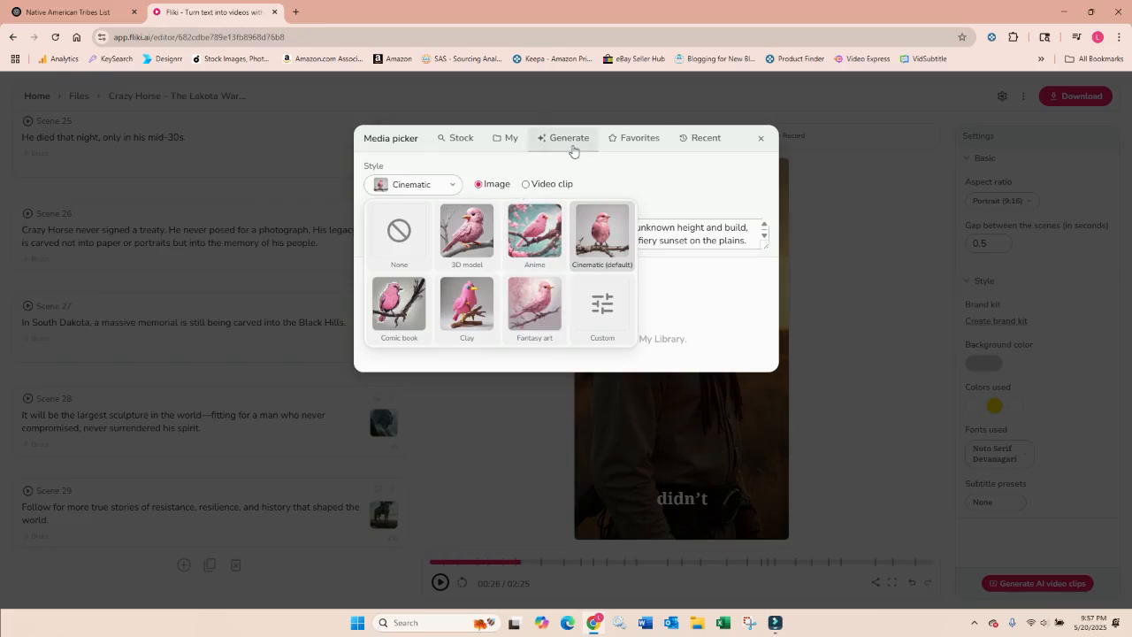
left_click(759, 139)
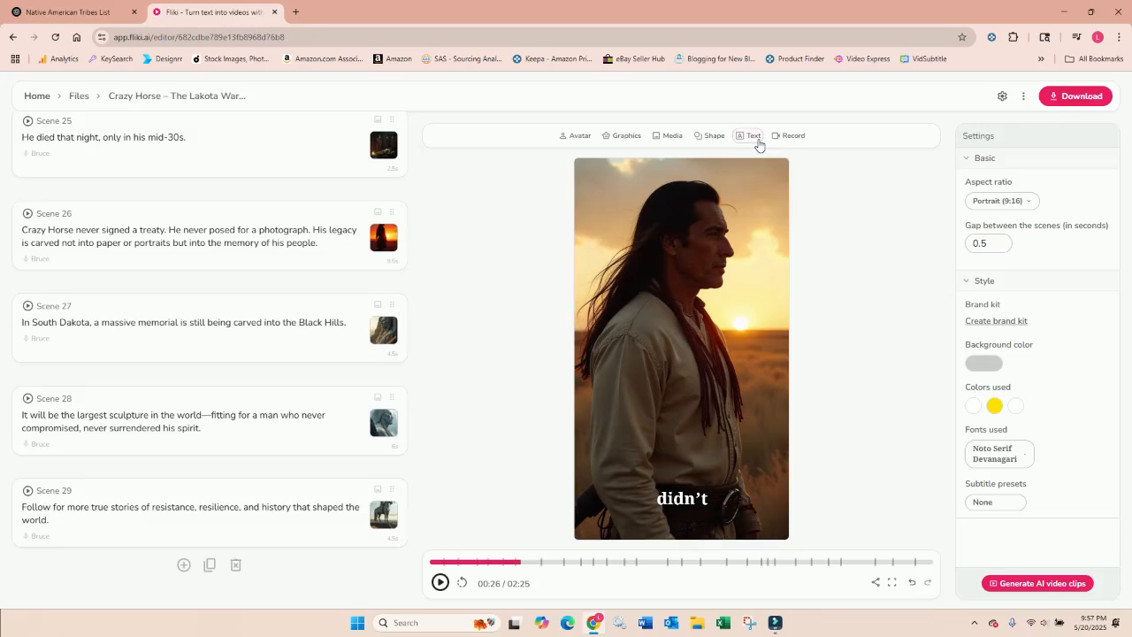
Step: Try the Phrase, Sequence and Full display options on Scene 7's voiceover subtitle
left_click(695, 498)
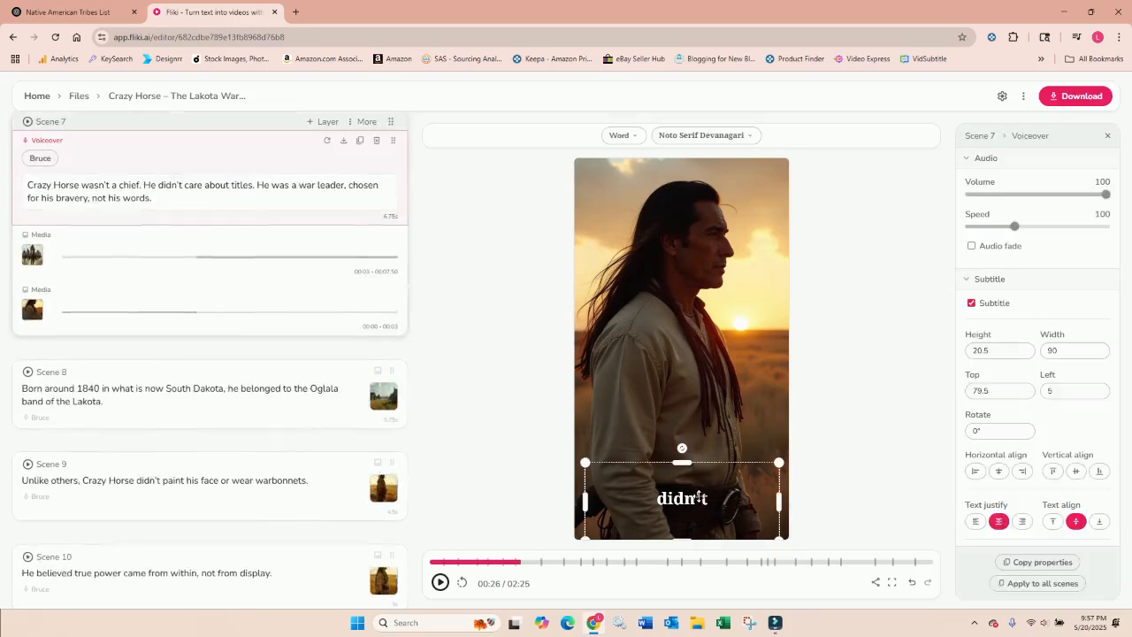
scroll(1015, 385, "down", 1)
scroll(1015, 386, "down", 5)
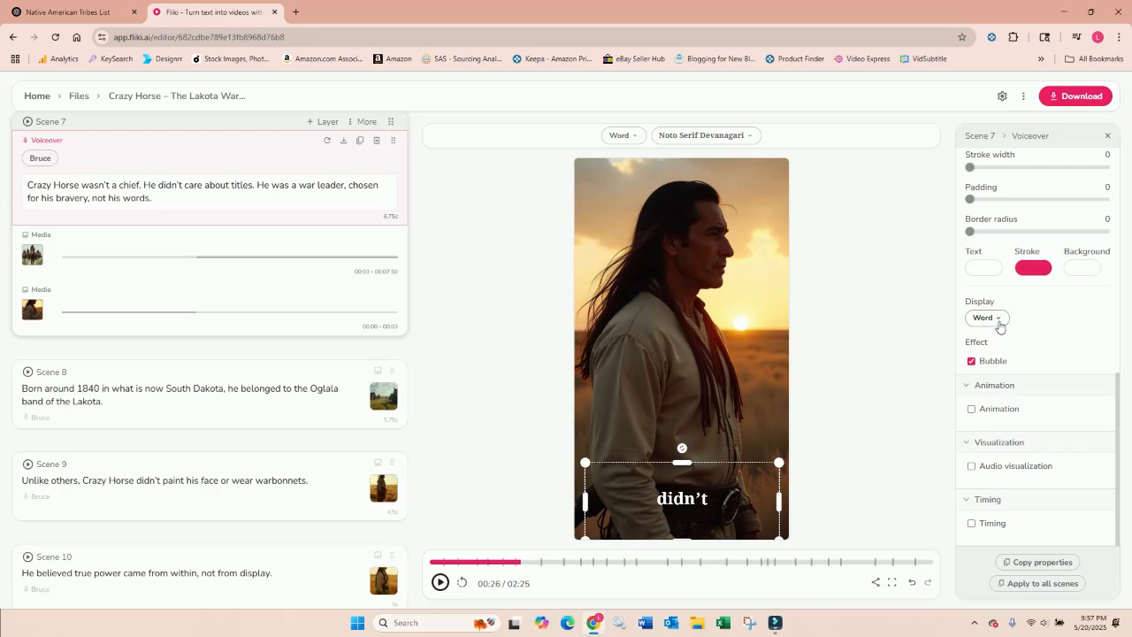
left_click(996, 322)
left_click(992, 336)
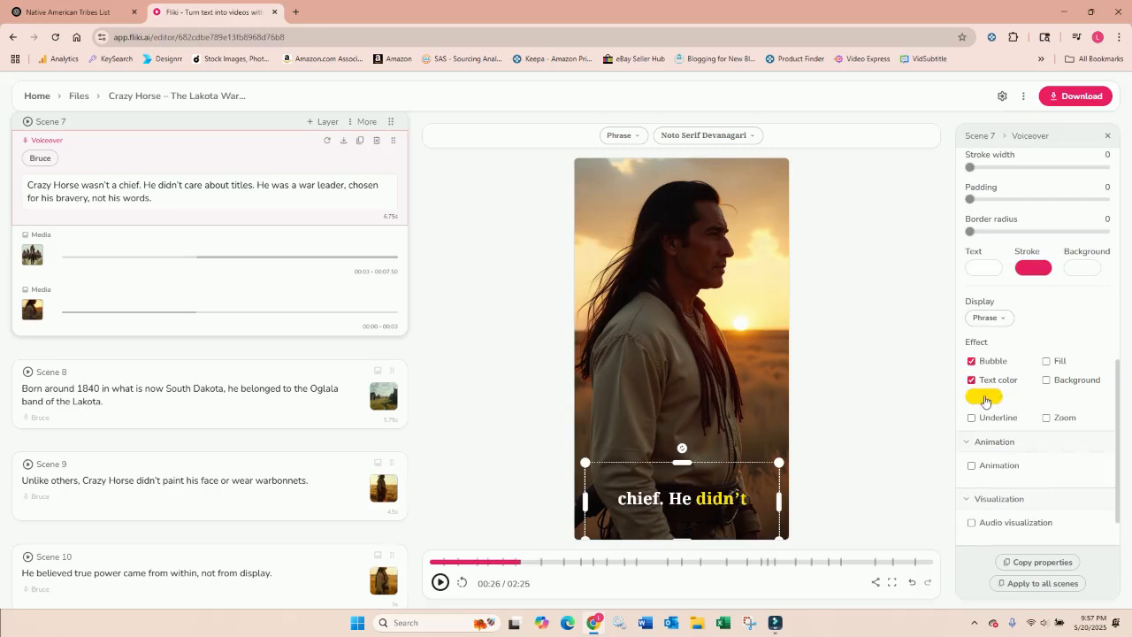
left_click(1006, 324)
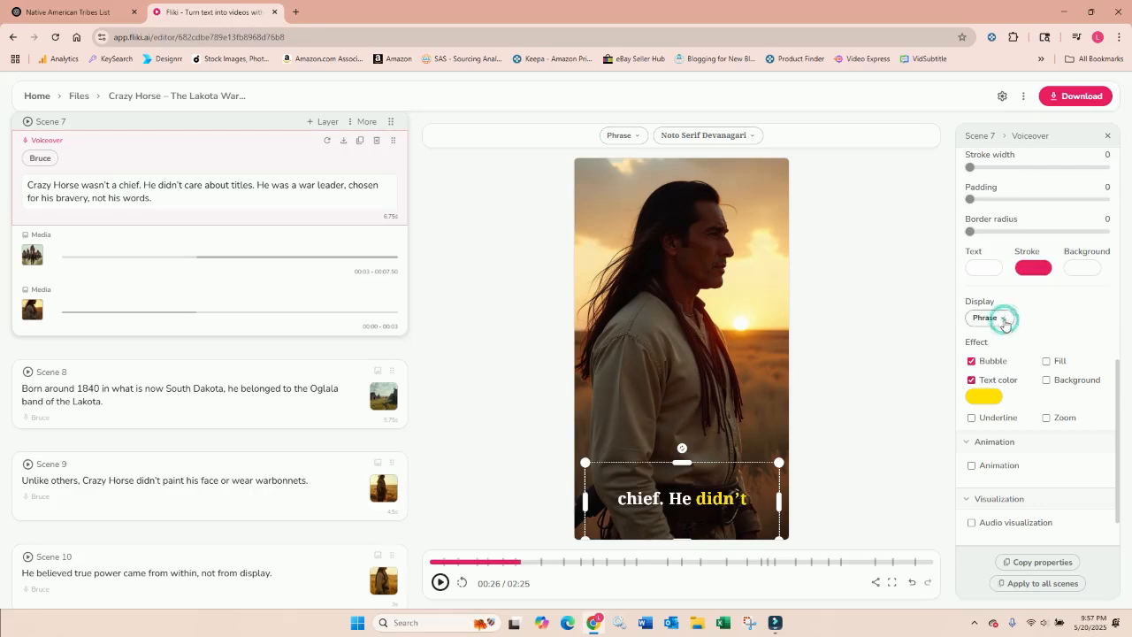
left_click(1006, 337)
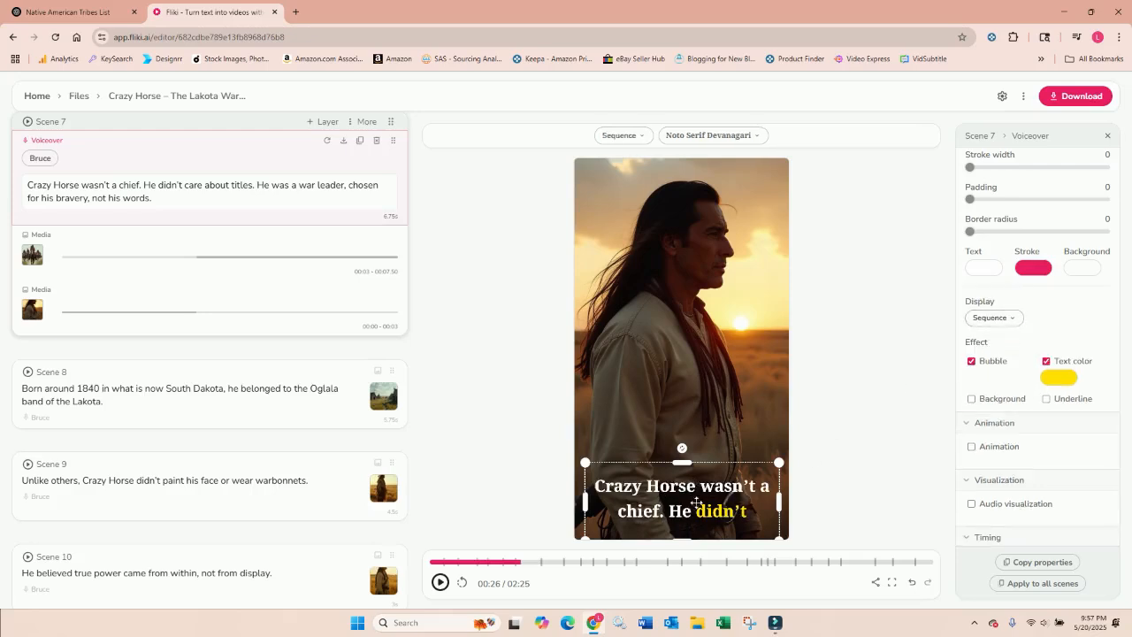
left_click(1008, 318)
left_click(990, 337)
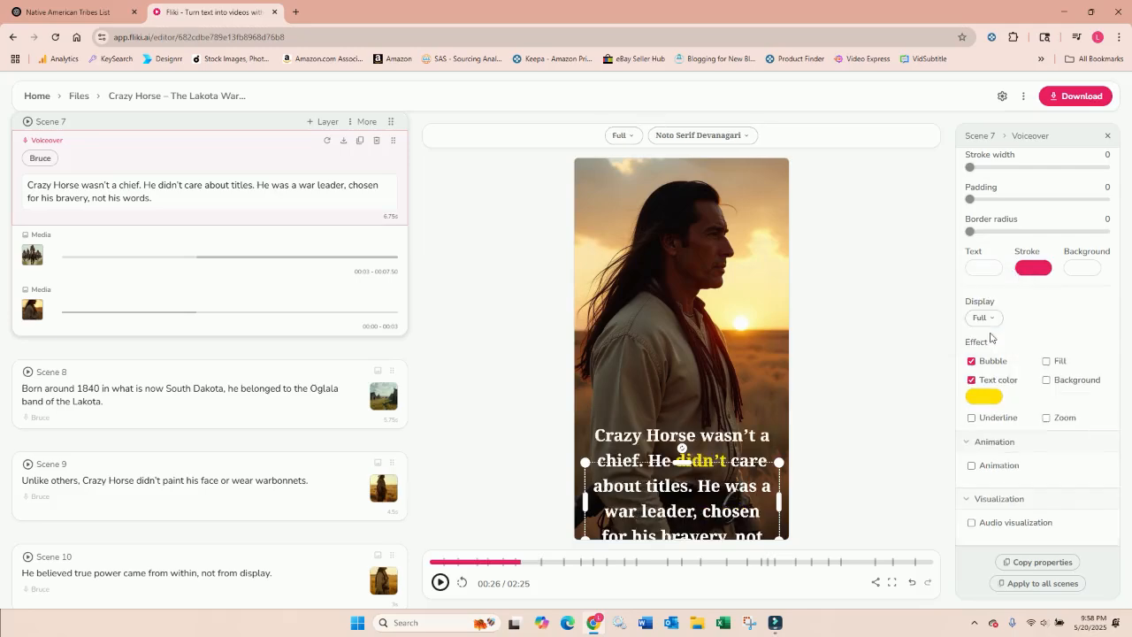
Step: Start exporting the video at 1080p resolution in mp4 format and confirm the new export
left_click(1070, 99)
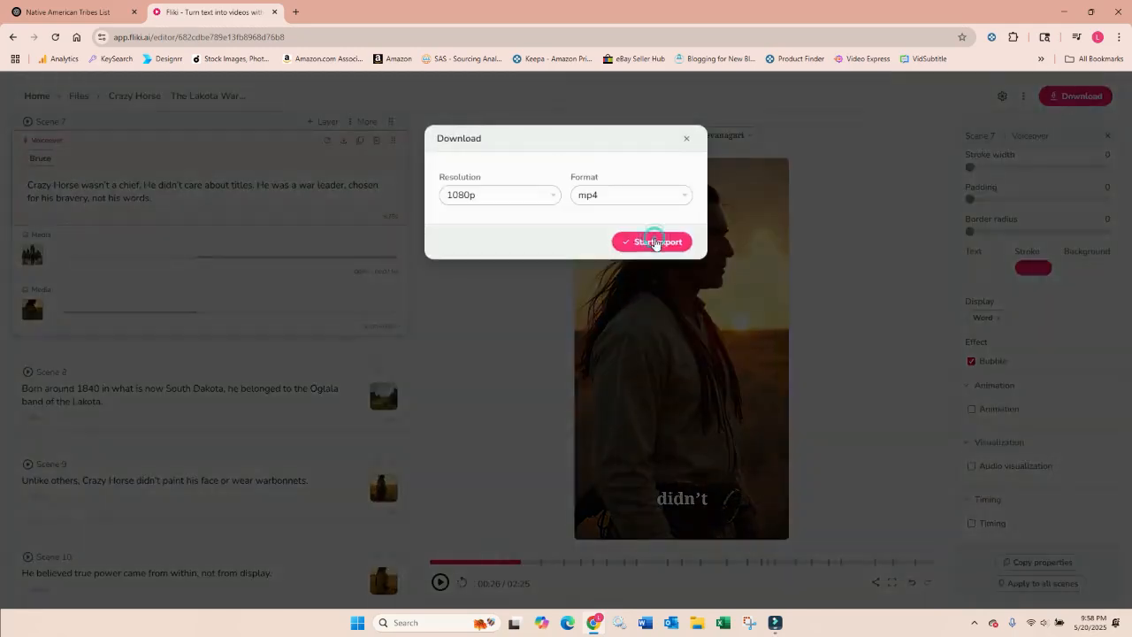
left_click(653, 241)
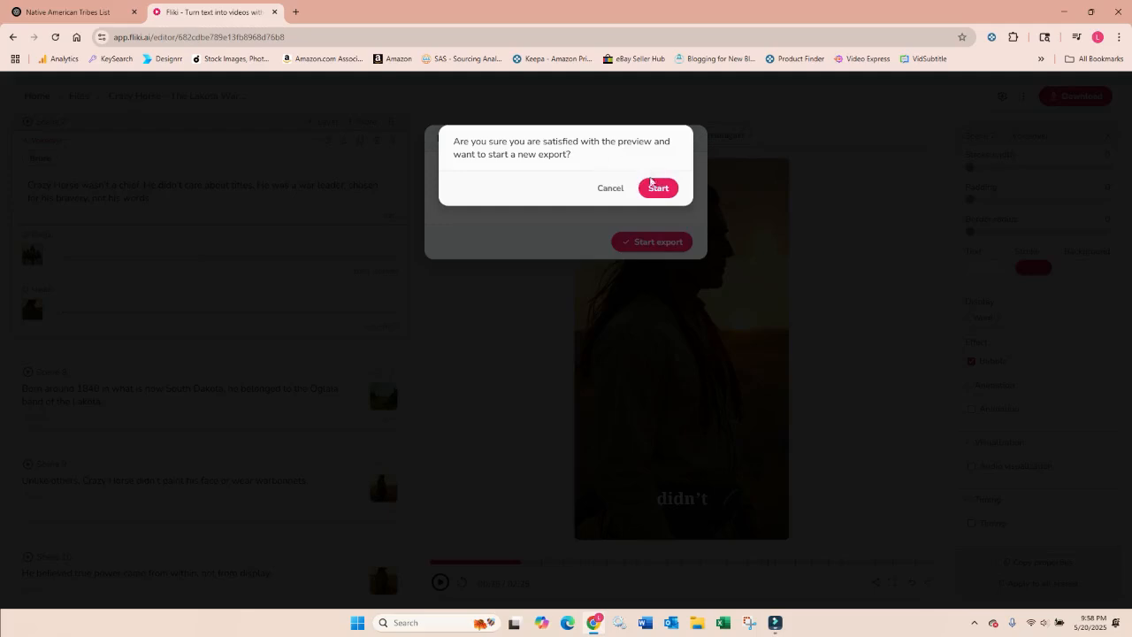
left_click(659, 188)
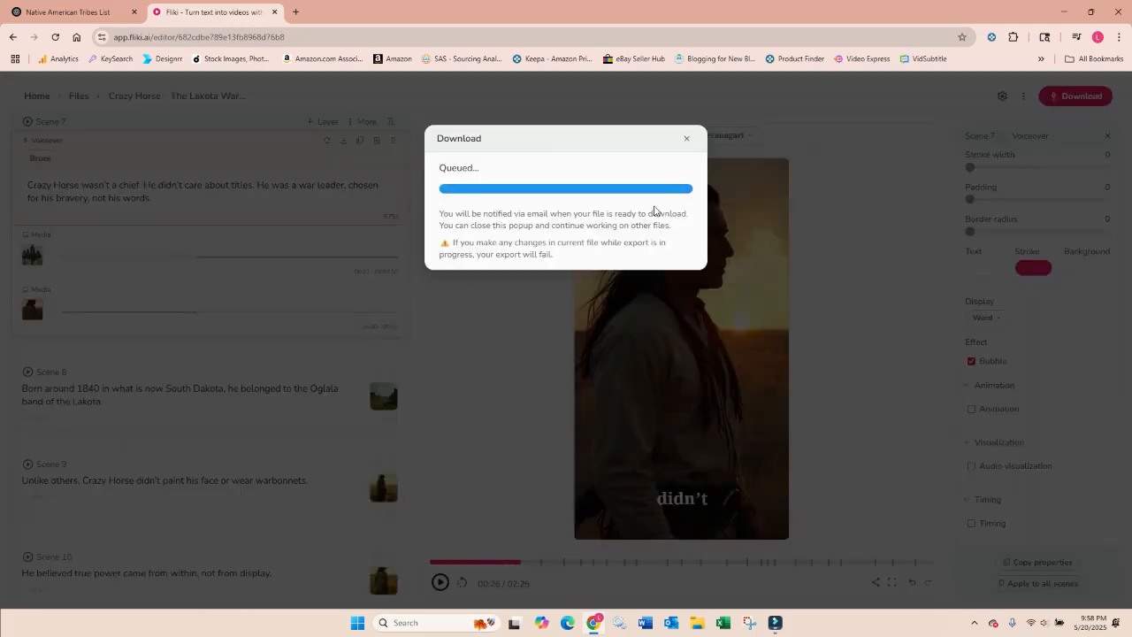